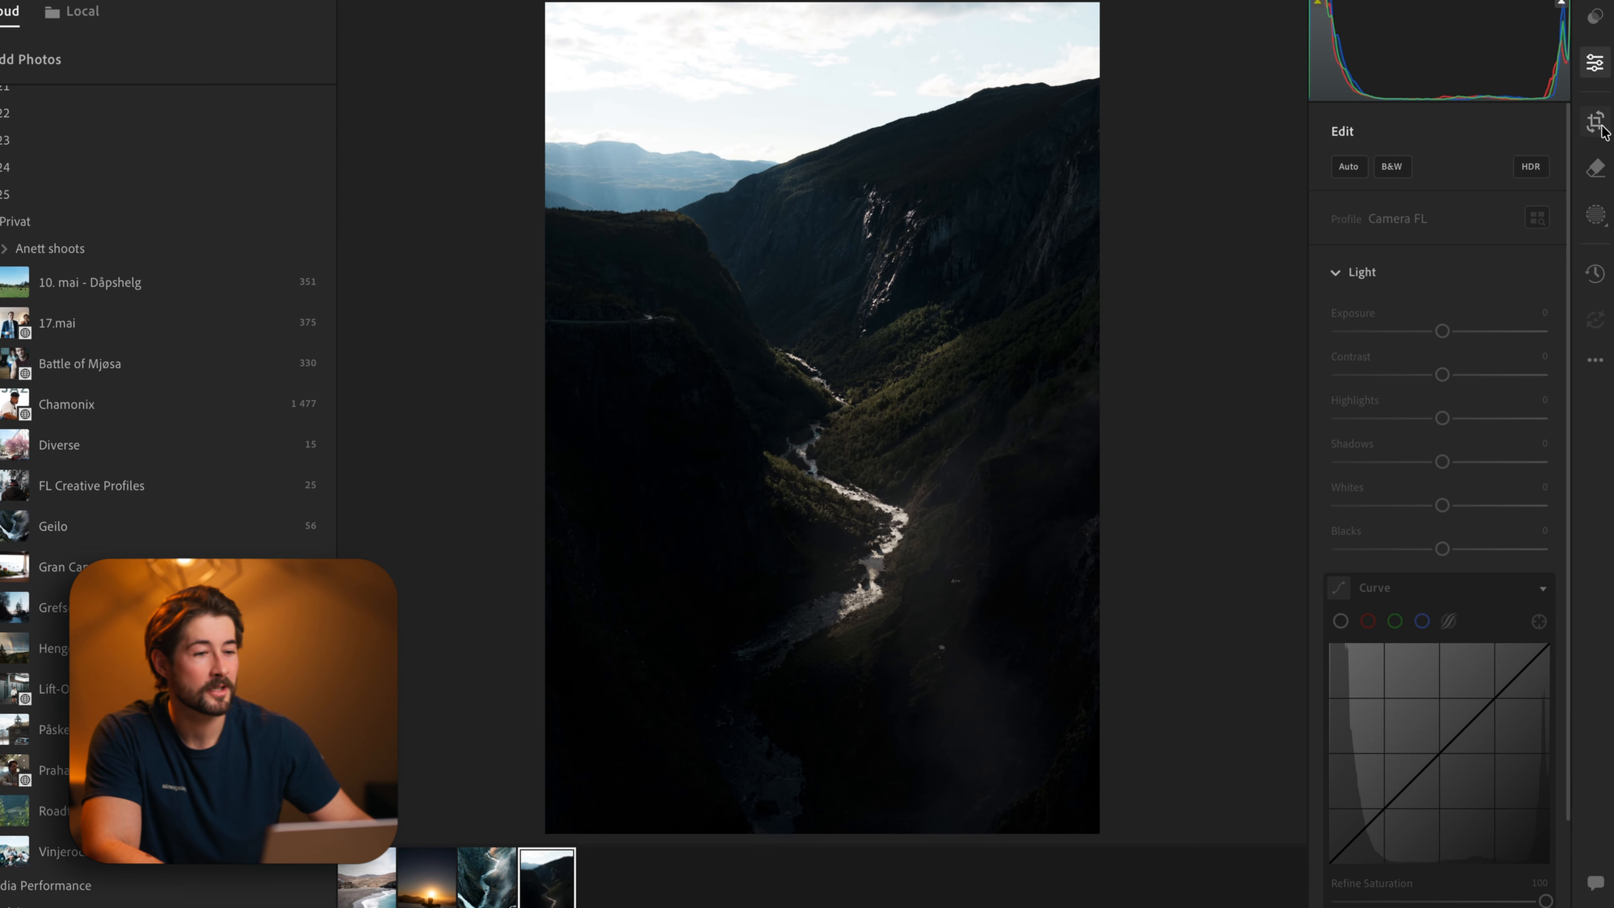
- Crop the valley photo to a 3 x 4 aspect ratio, shifting the frame down to trim mostly sky, and apply the crop
key("c")
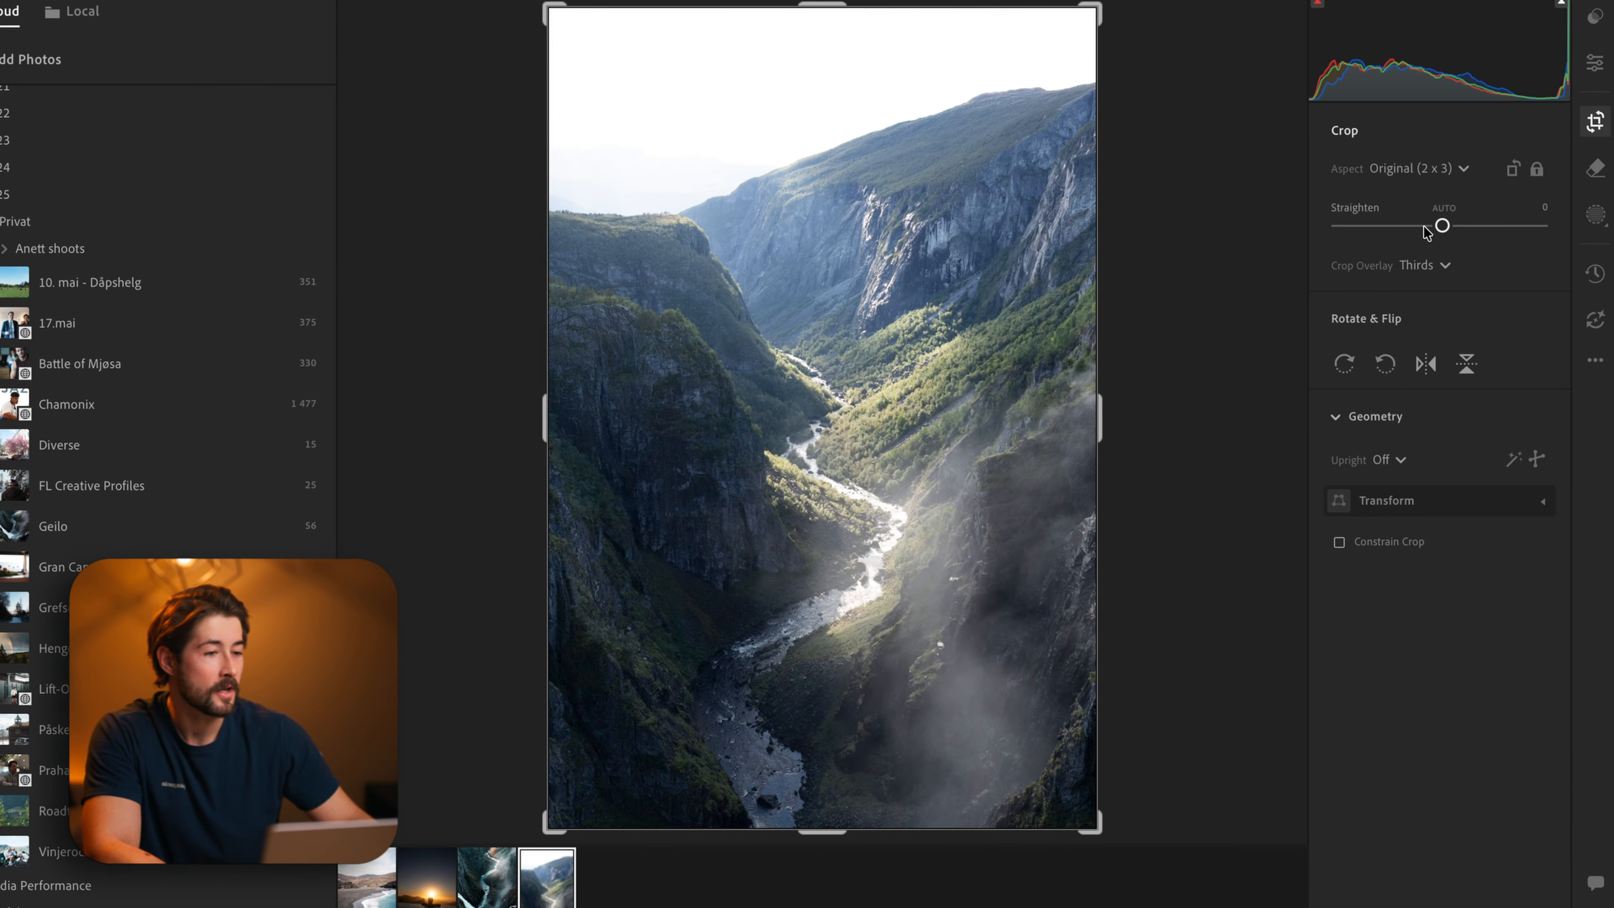
left_click(1446, 175)
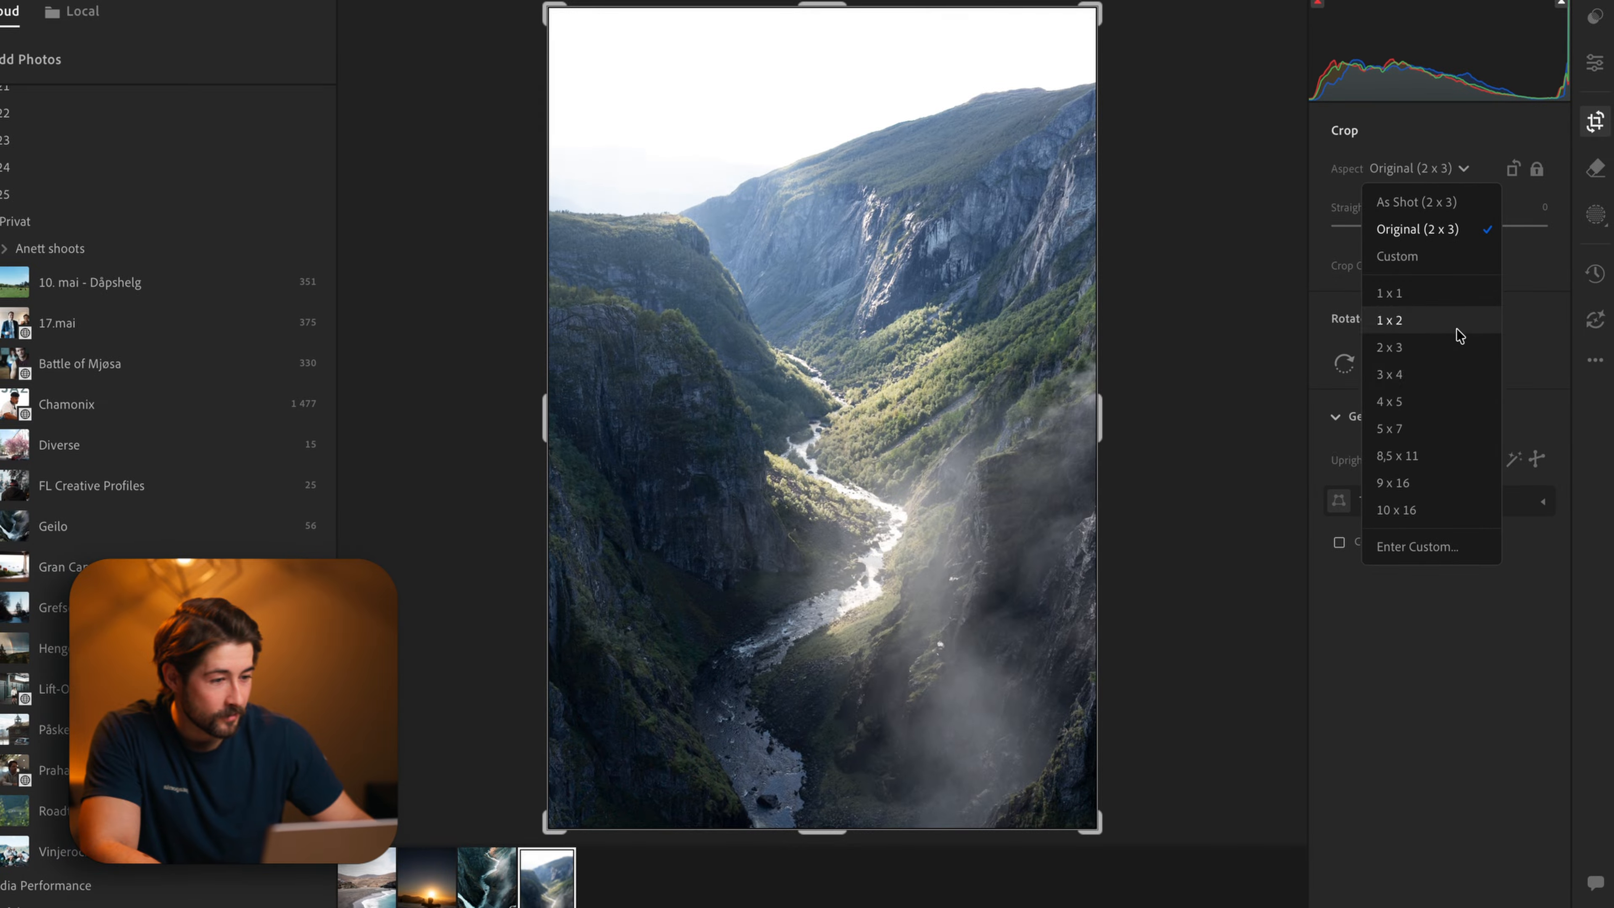
left_click(1437, 374)
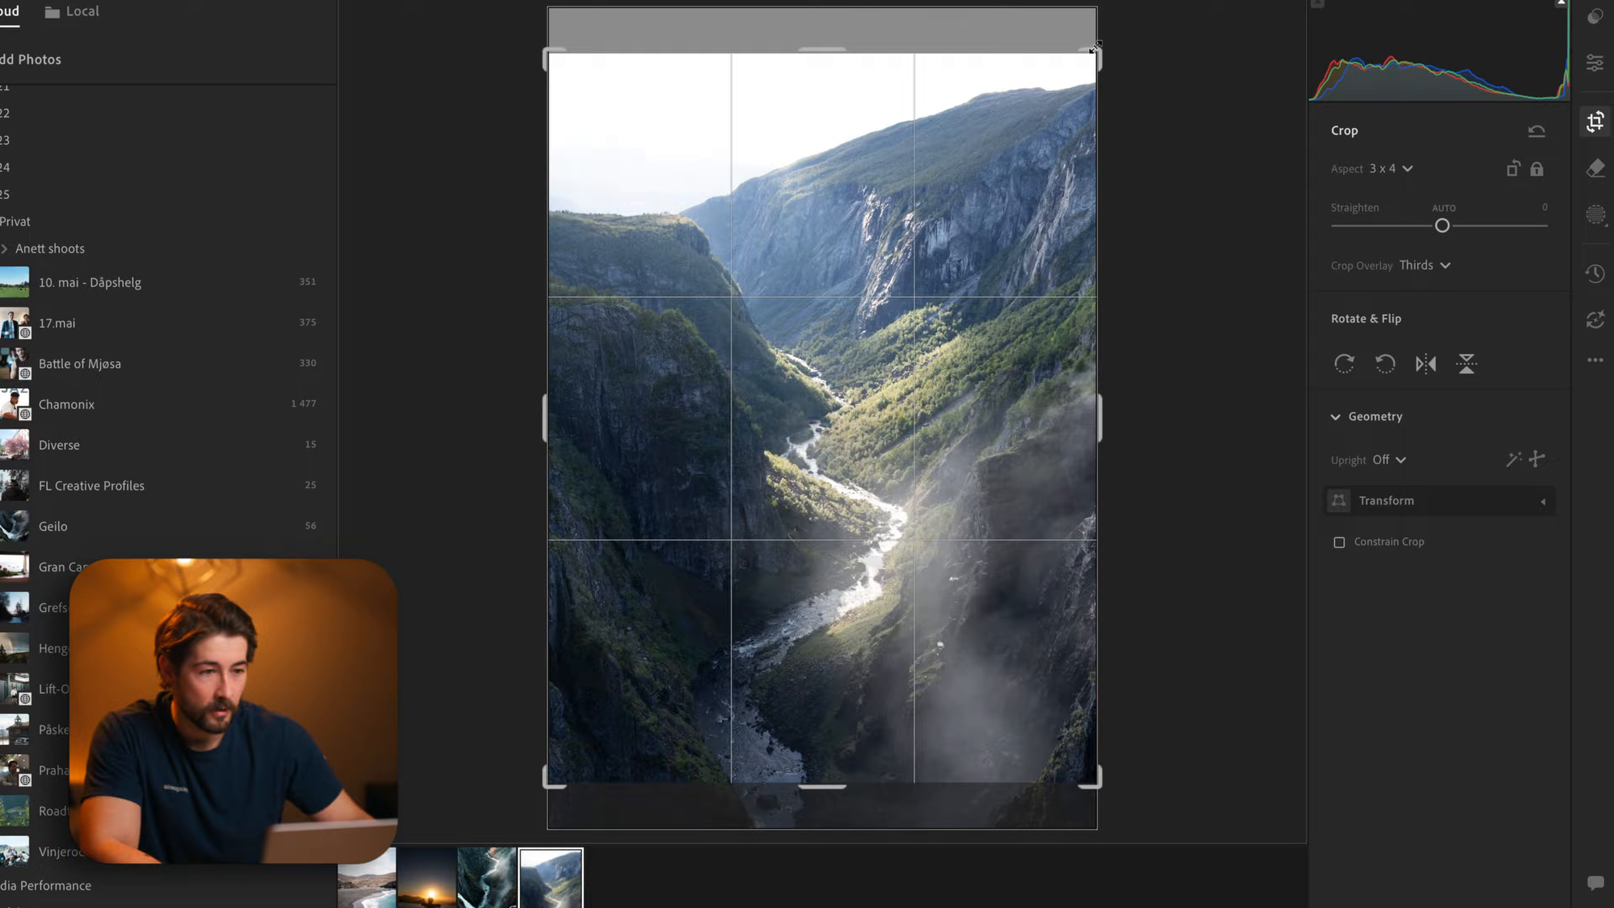
mouse_move(1100, 51)
left_mouse_down()
mouse_move(1091, 63)
mouse_move(1126, 46)
left_mouse_up()
mouse_move(887, 421)
left_mouse_down()
mouse_move(921, 344)
mouse_move(900, 394)
left_mouse_up()
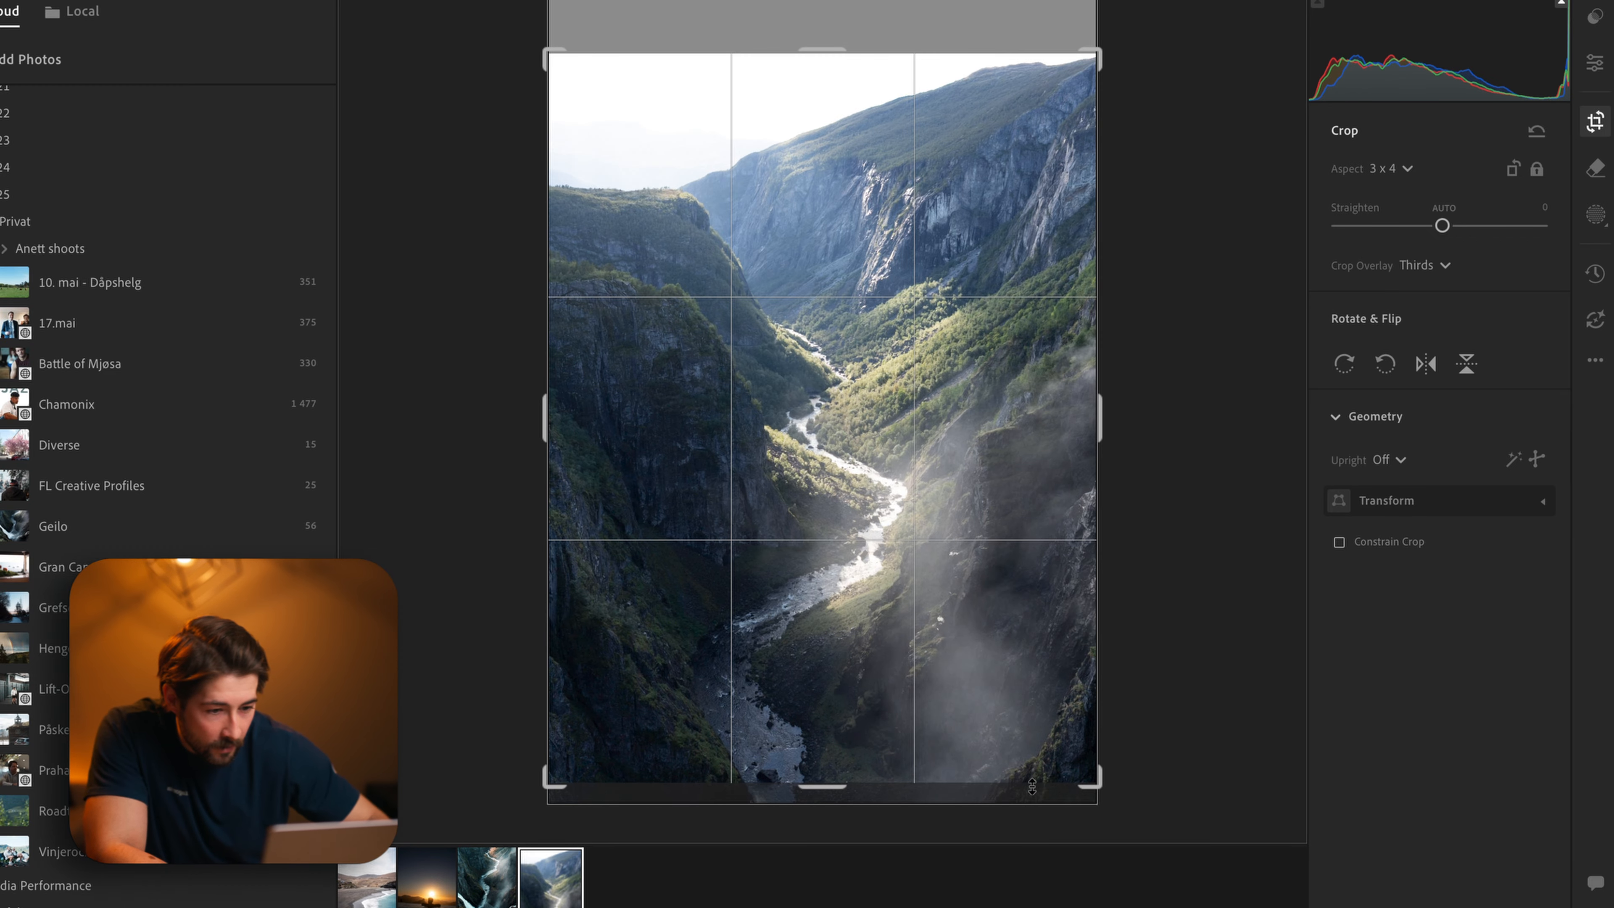
left_click_drag(822, 691, 839, 525)
key("Return")
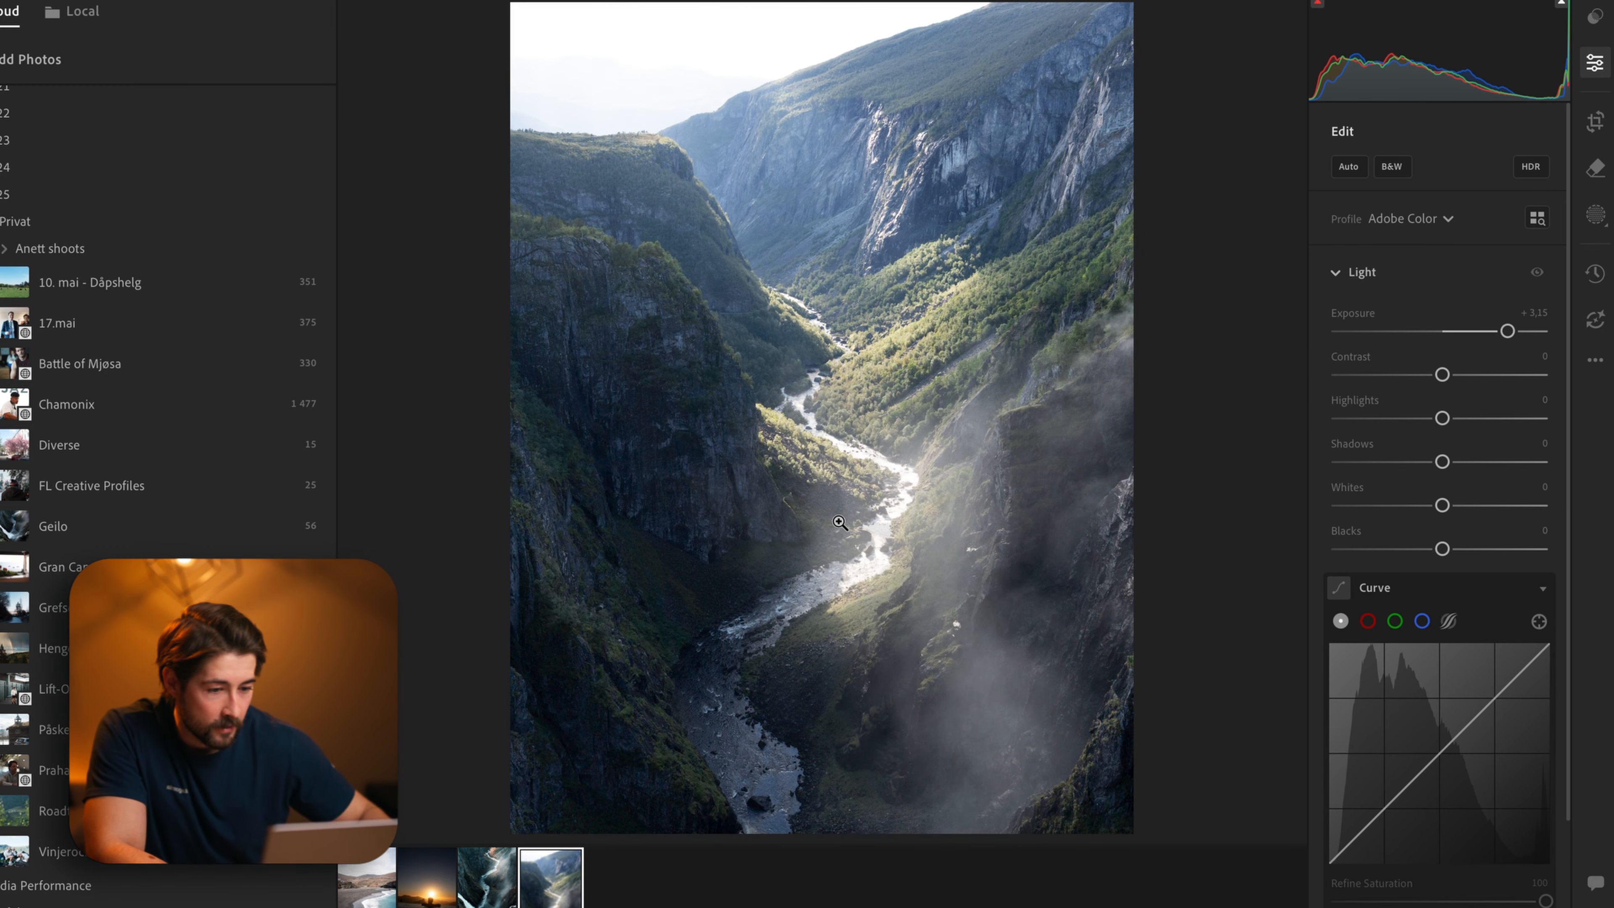
- Remove the dark rock in the river near the photo's lower edge with Generative AI removal
left_click(1596, 169)
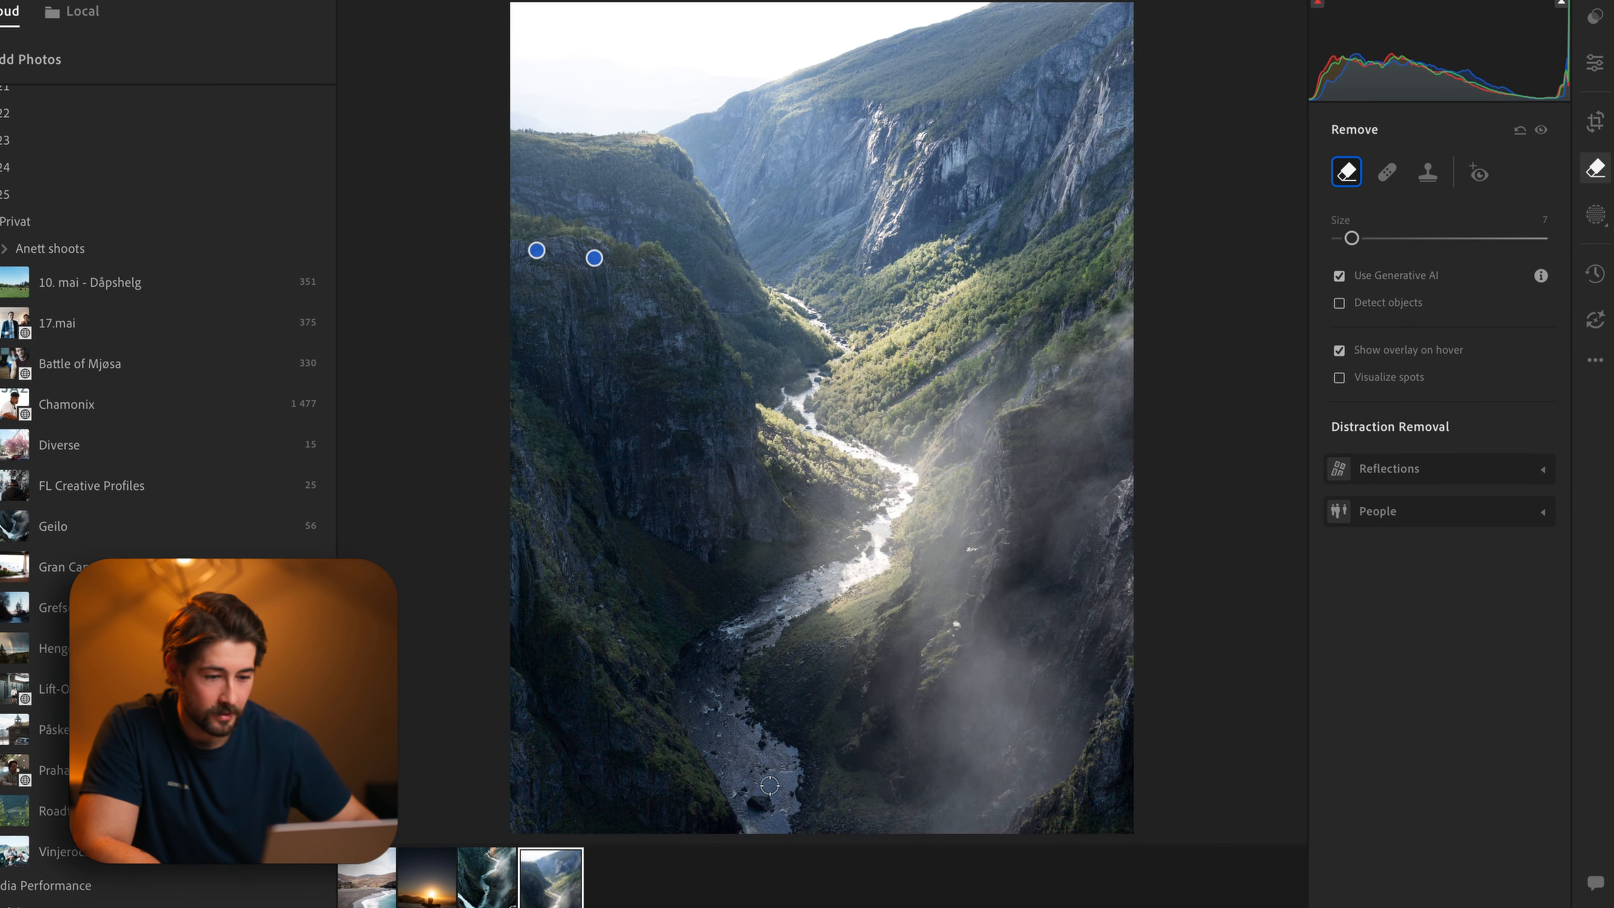
scroll(762, 809, "down", 2)
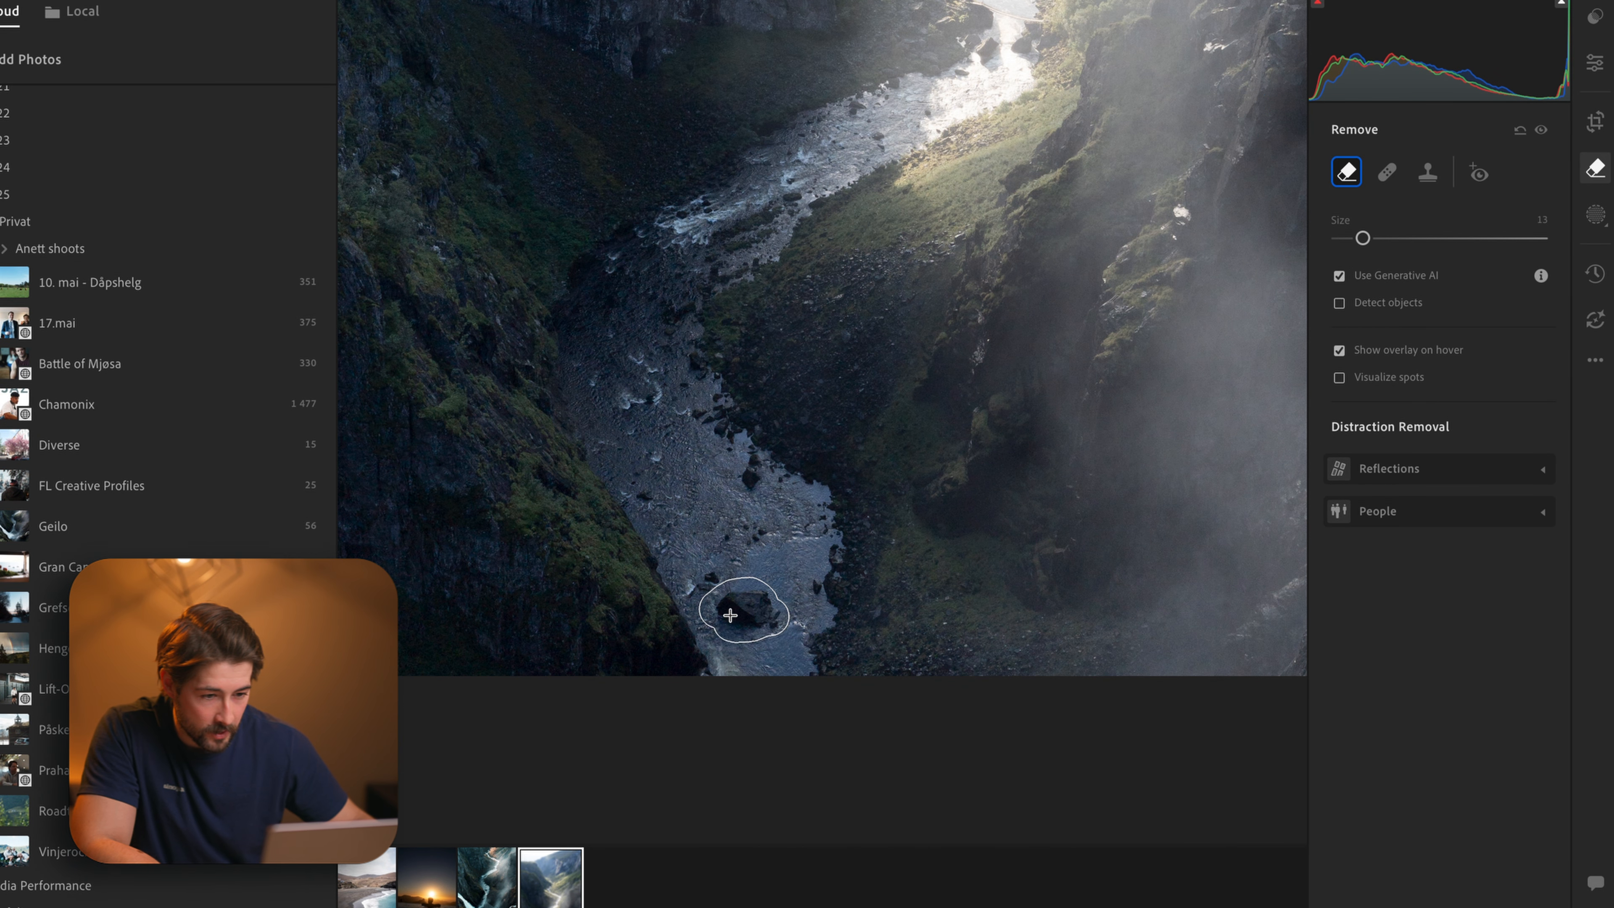
left_click(730, 614)
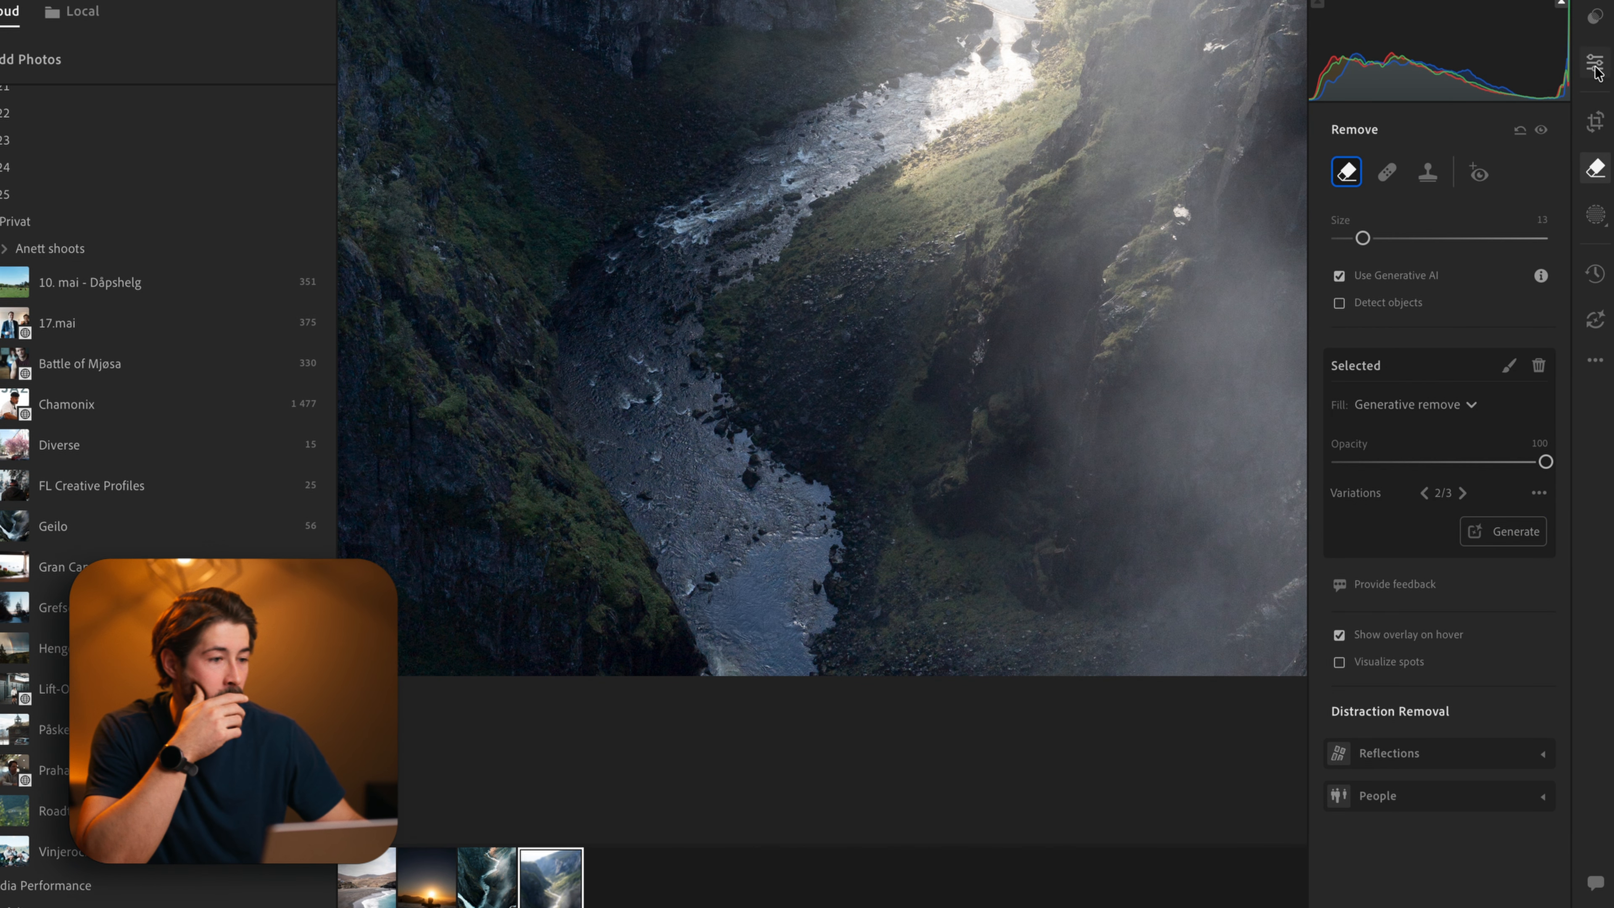
- Fine-tune the vertical placement of the photo within the 3 x 4 crop and return to the edit adjustments
key("c")
left_click_drag(865, 371, 864, 388)
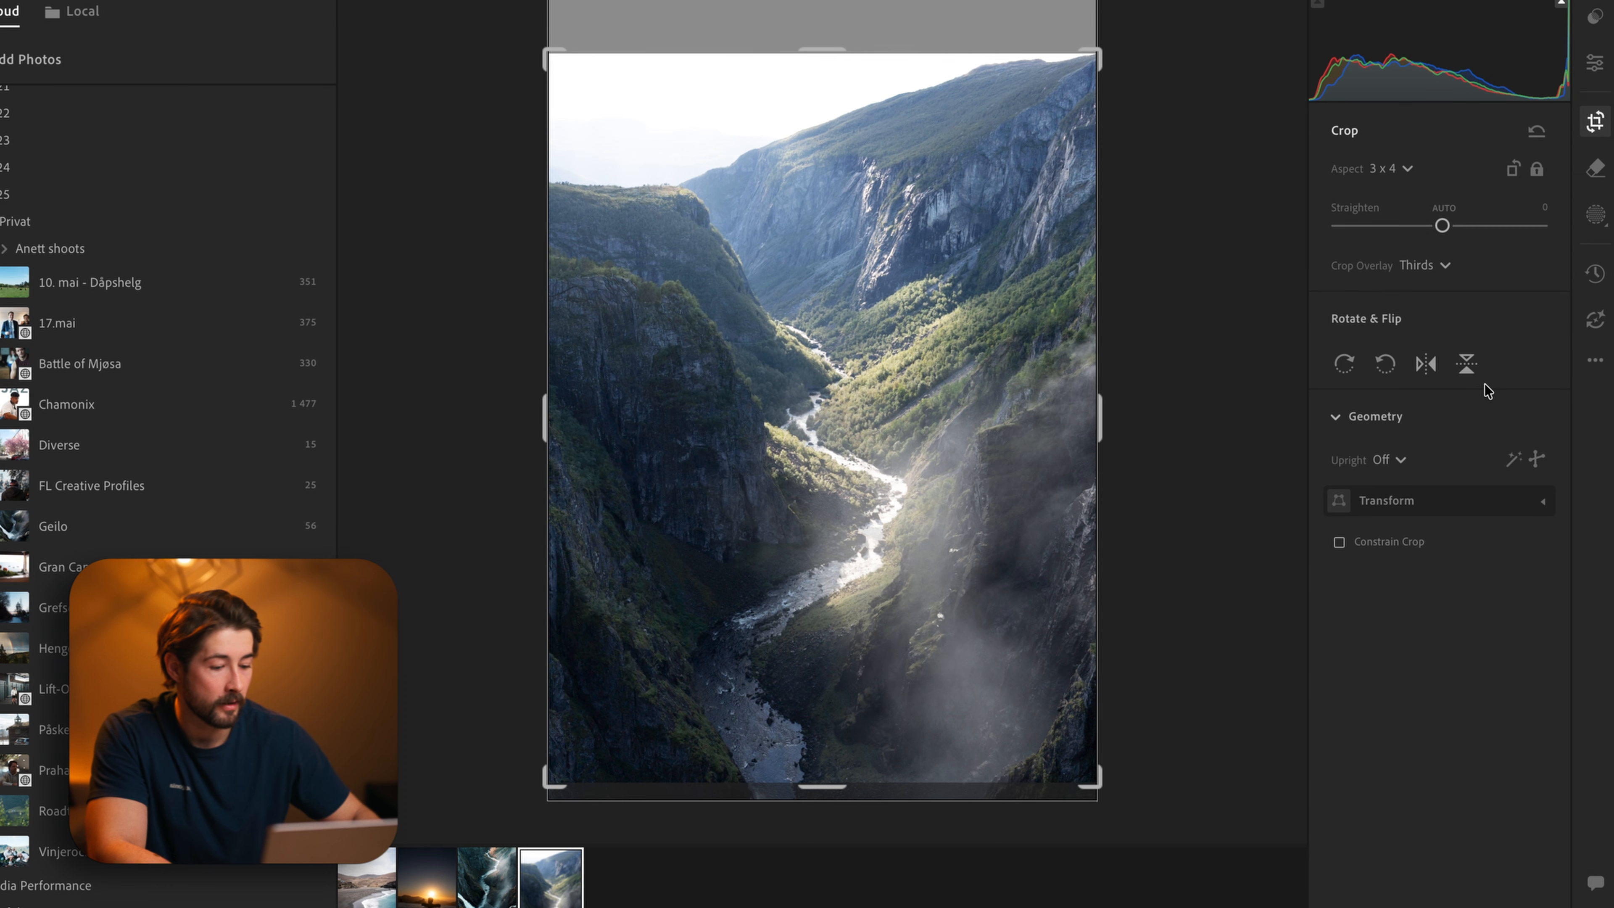
key("e")
- Set the light adjustments to Exposure +1.69, Contrast -28, Highlights -36, Shadows +36, Whites +40 and Blacks -10
left_click(828, 621)
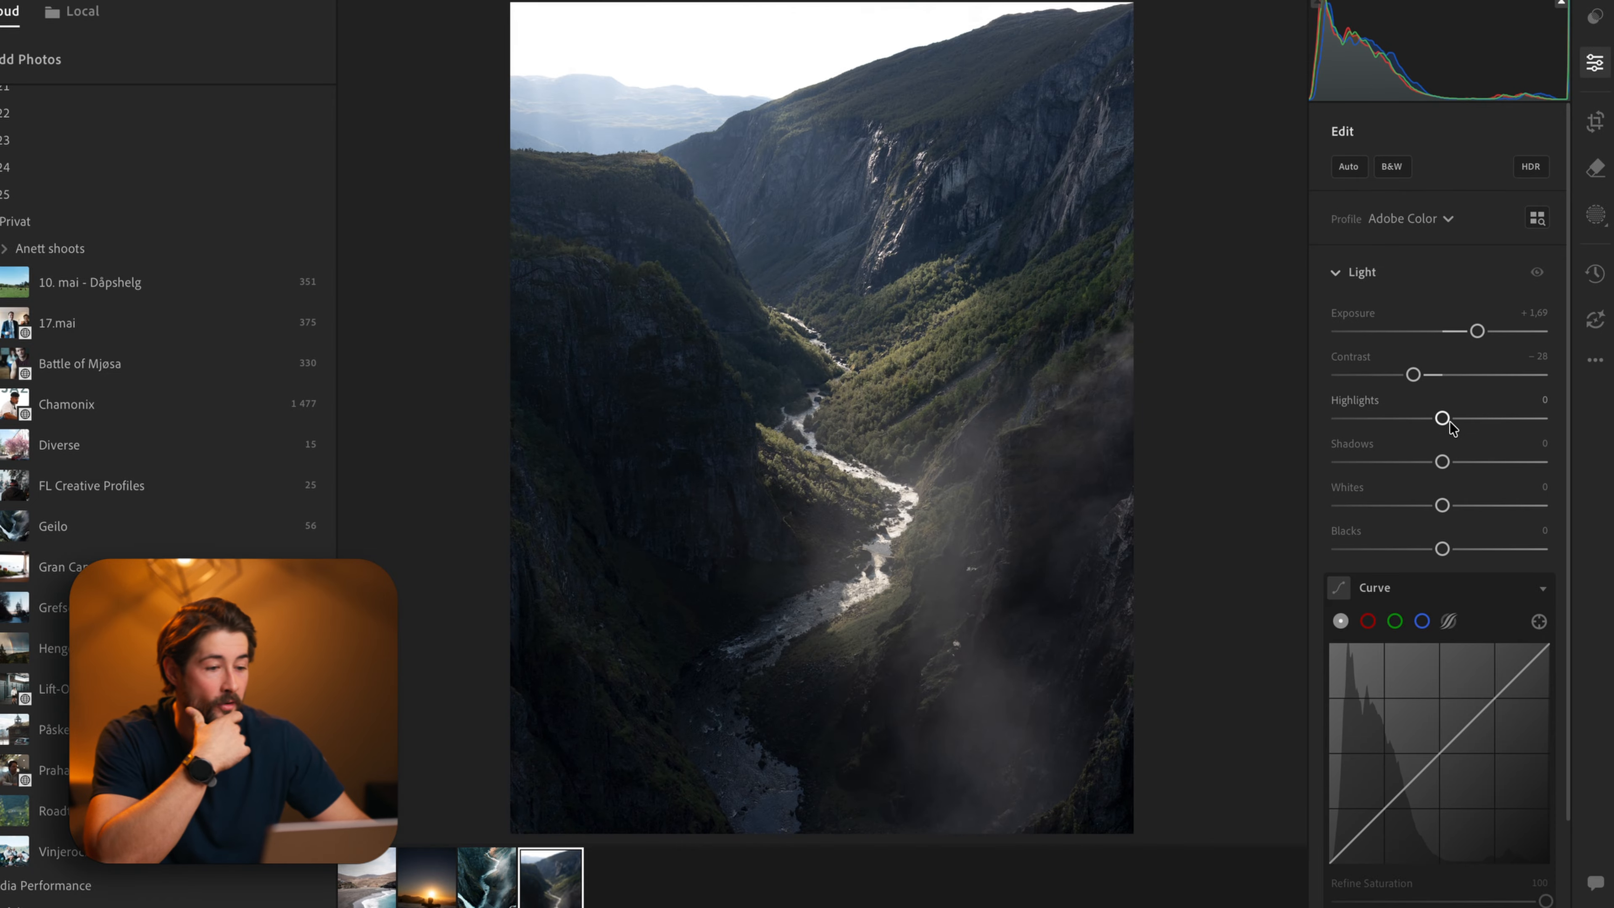
left_click_drag(1442, 422, 1479, 461)
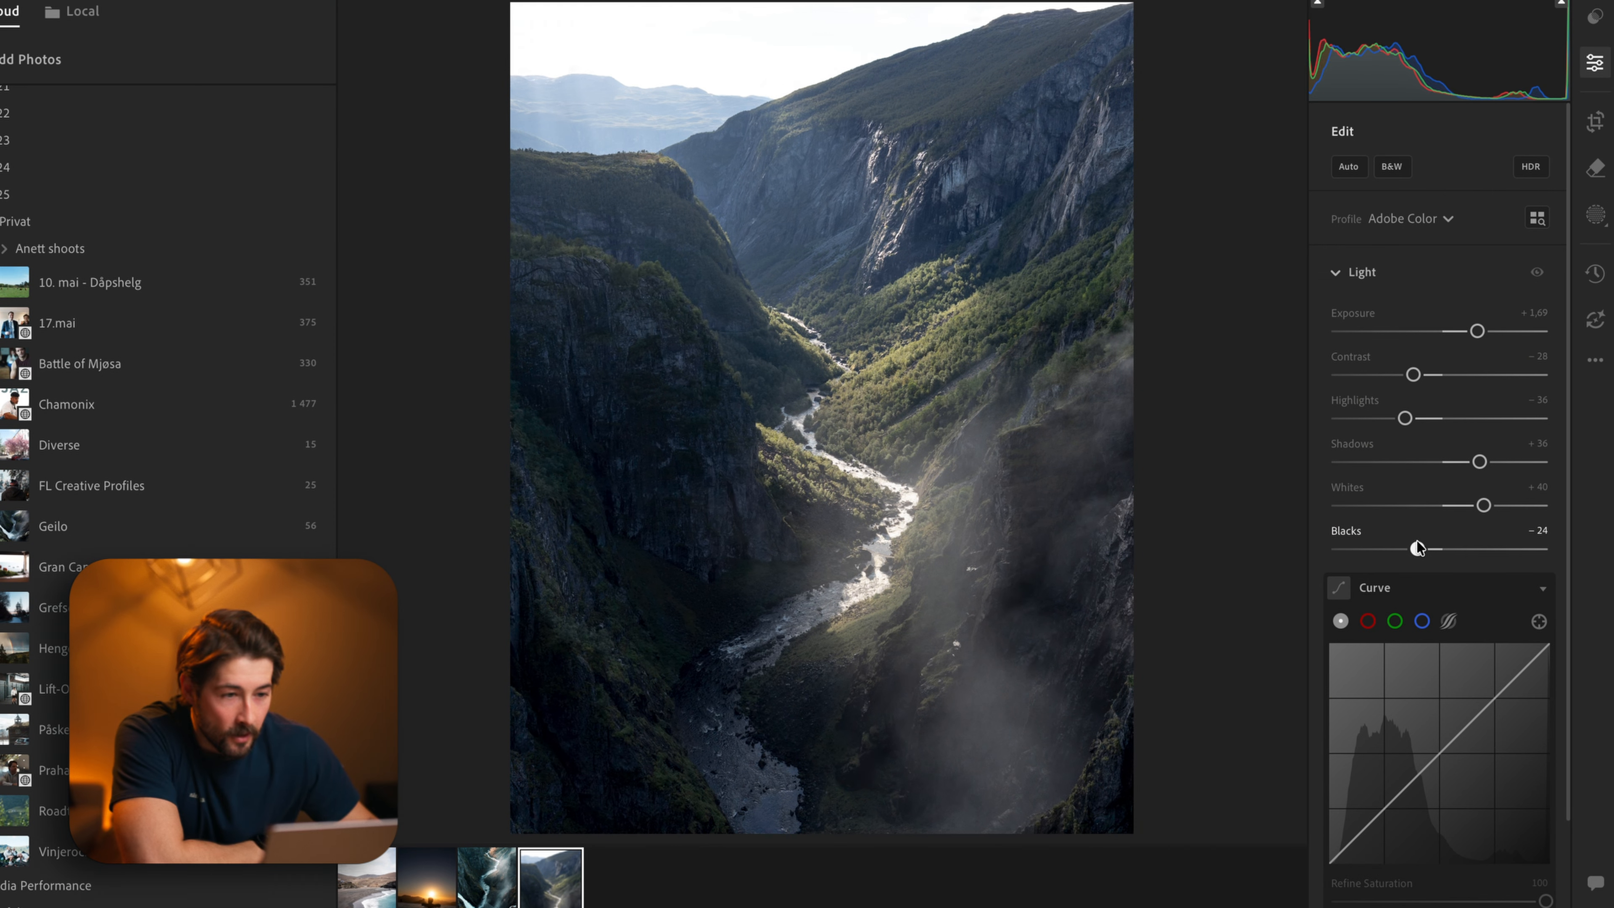
left_click_drag(1416, 539, 1430, 545)
scroll(1430, 548, "down", 5)
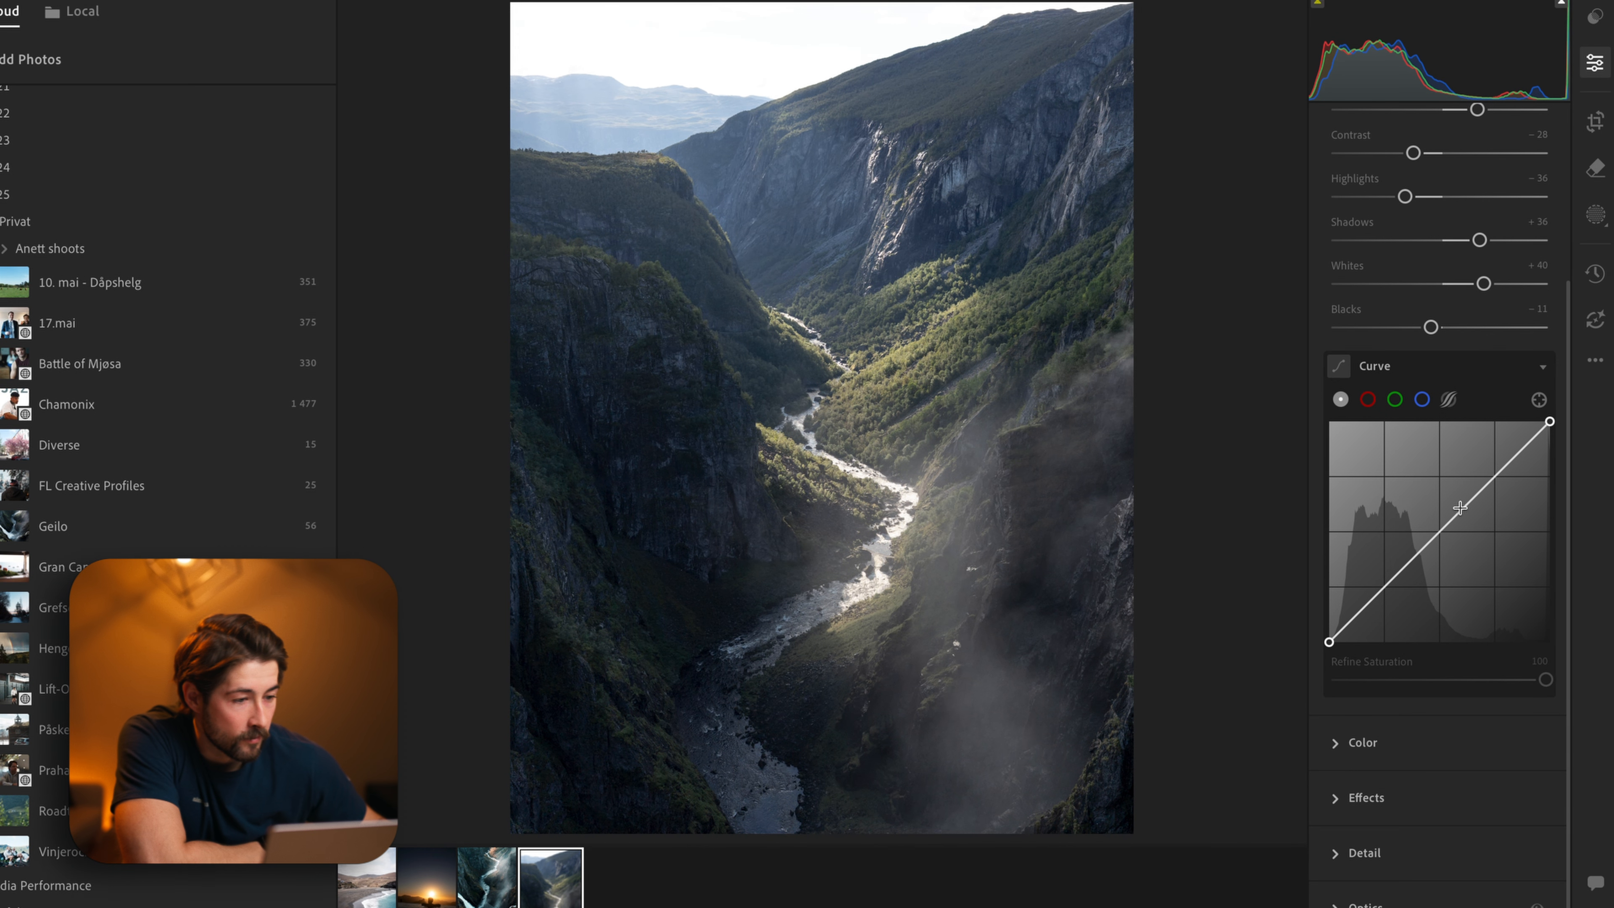
scroll(1459, 507, "up", 5)
left_click_drag(1430, 549, 1432, 550)
scroll(1496, 614, "down", 5)
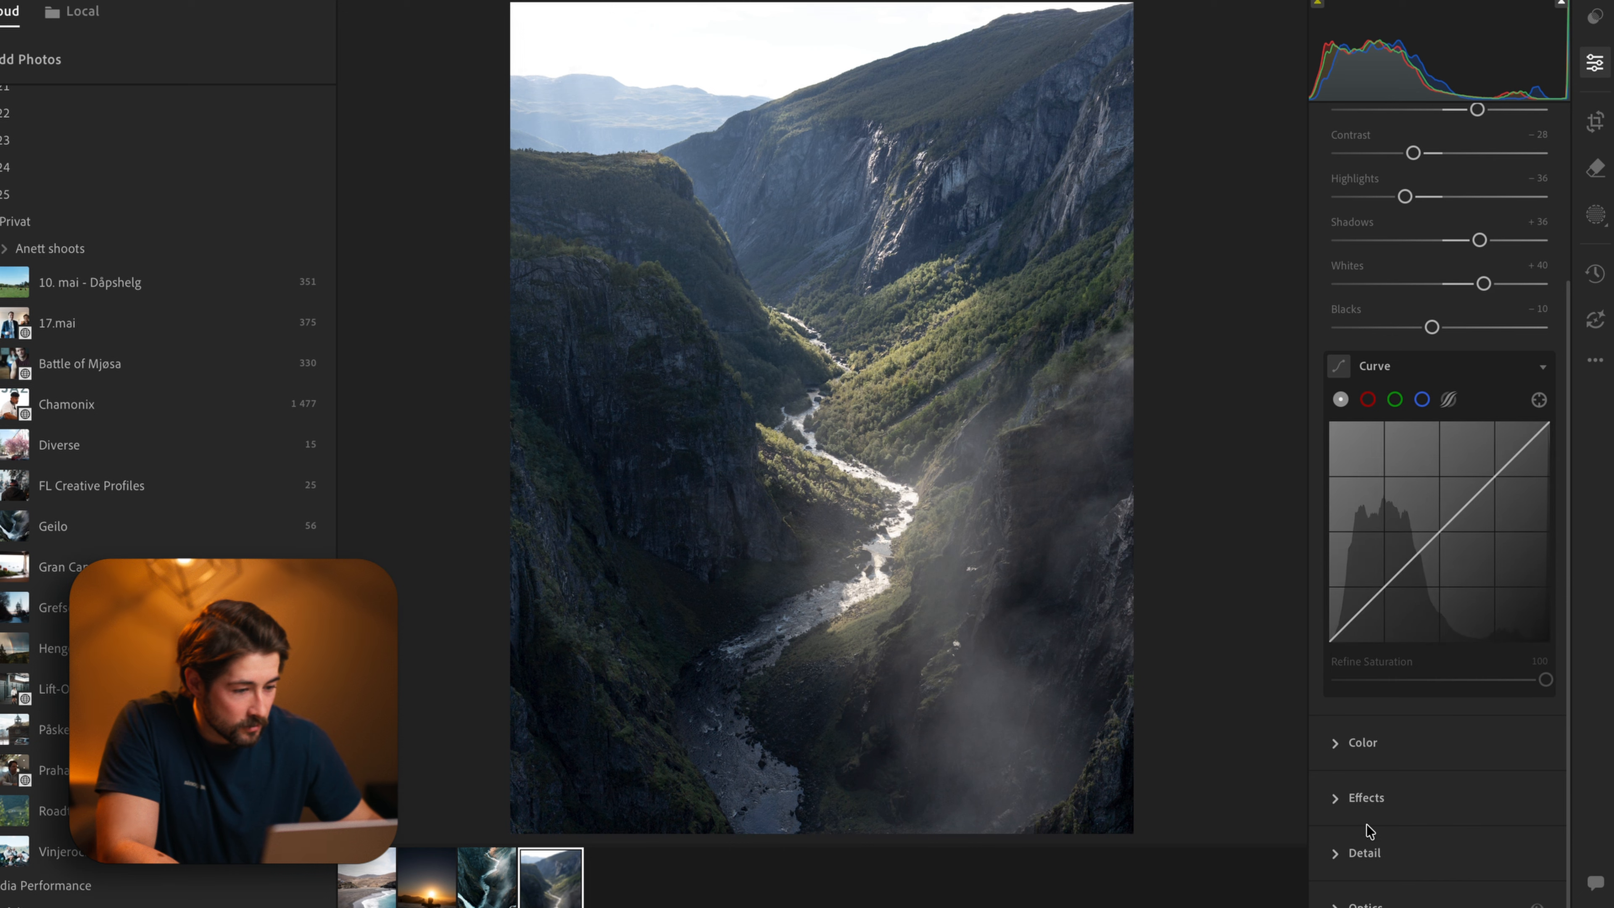
- Soften the photo by setting the Clarity effect to -15
left_click(1367, 796)
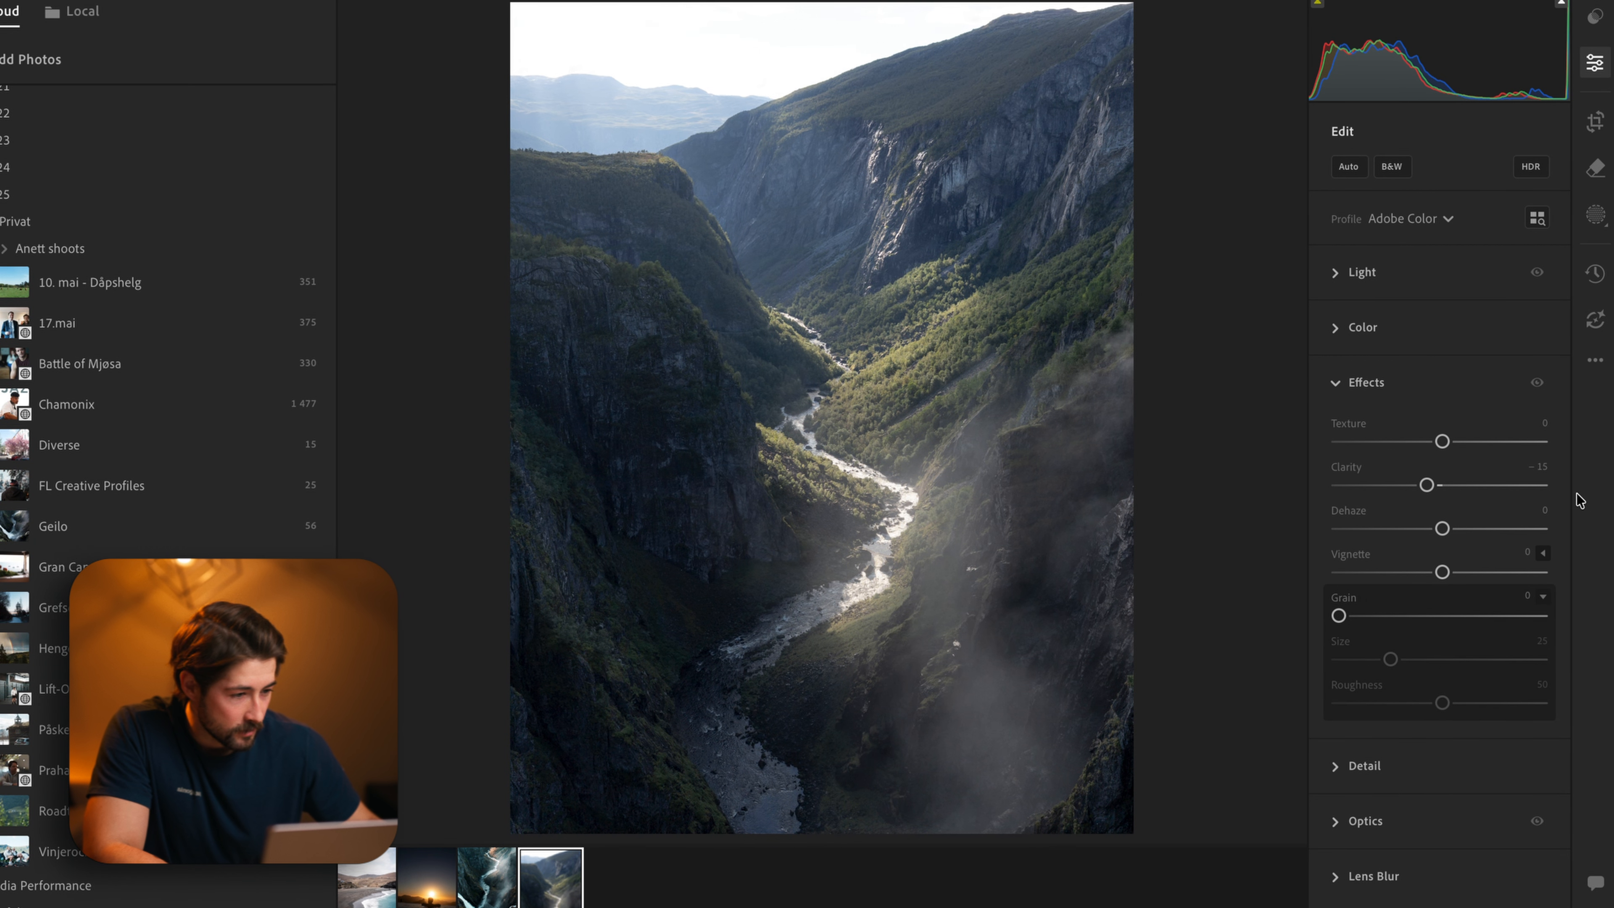
left_click(1051, 484)
left_click(810, 534)
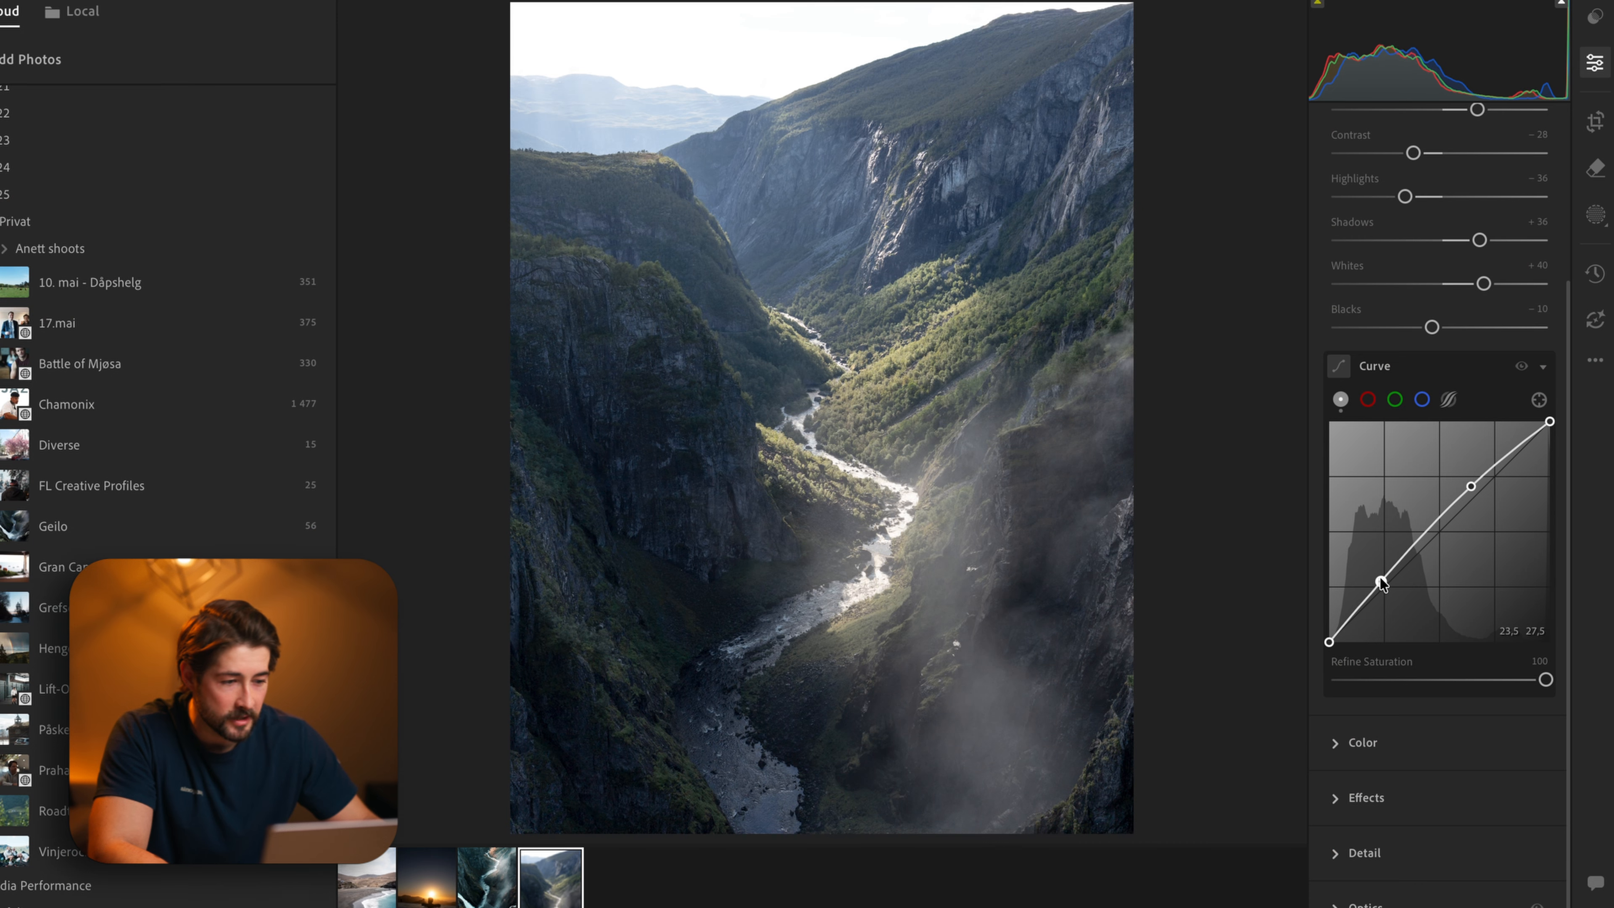
- Shape the tone curve into a gentle S with lowered shadows and raised highlights, and compare the edit with the original
left_click_drag(1380, 580, 1383, 587)
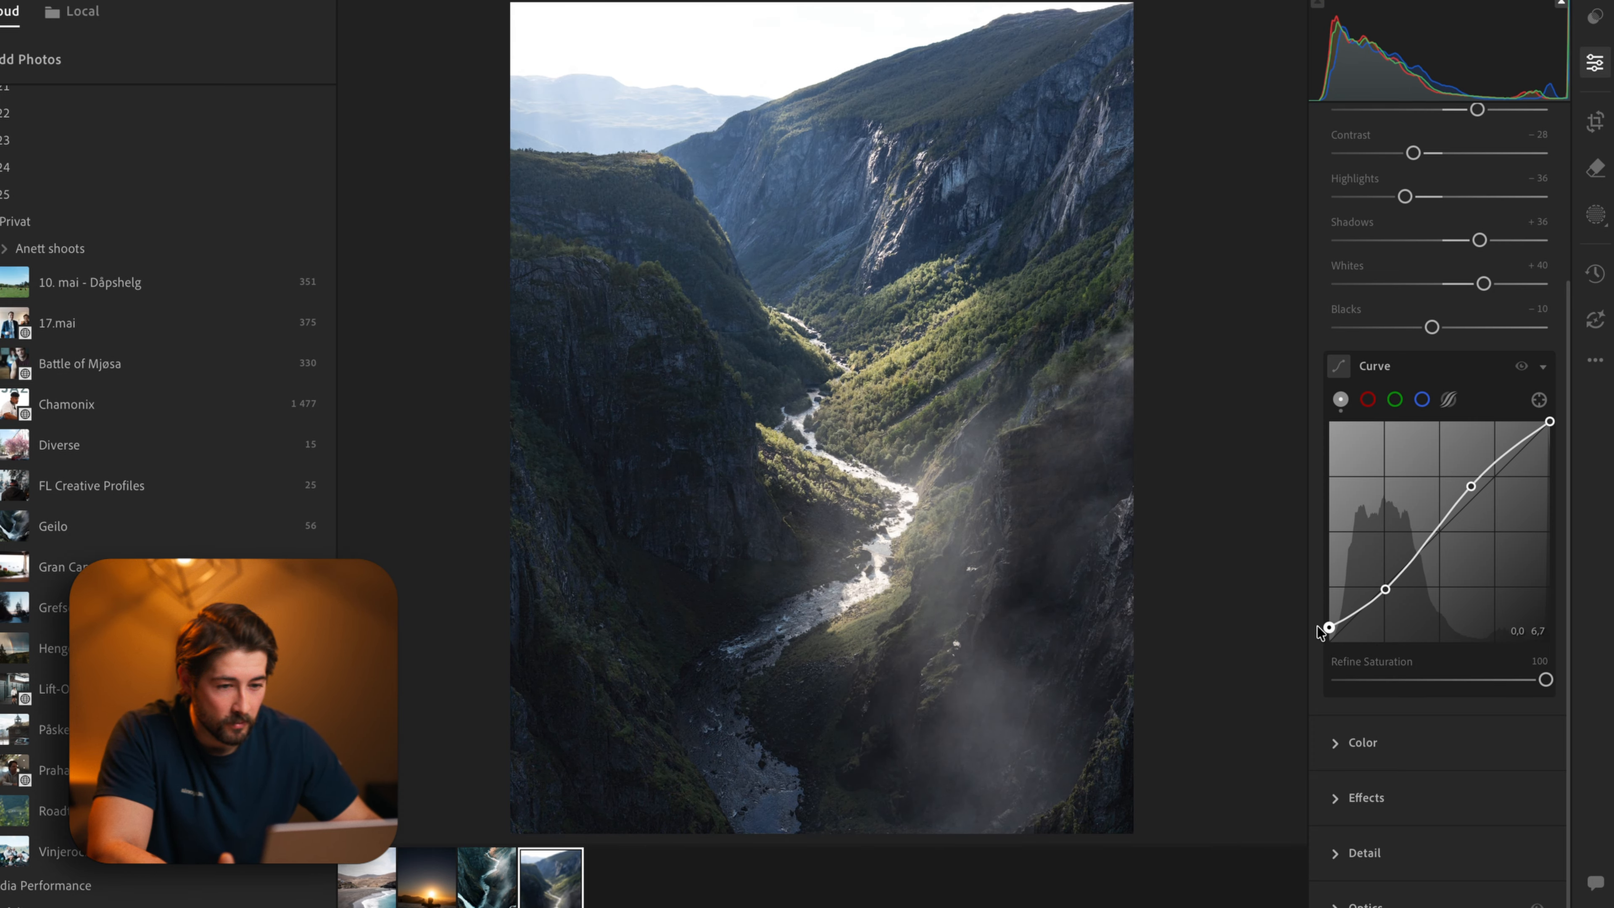
mouse_move(1310, 658)
left_mouse_down()
mouse_move(1310, 616)
mouse_move(1314, 654)
left_mouse_up()
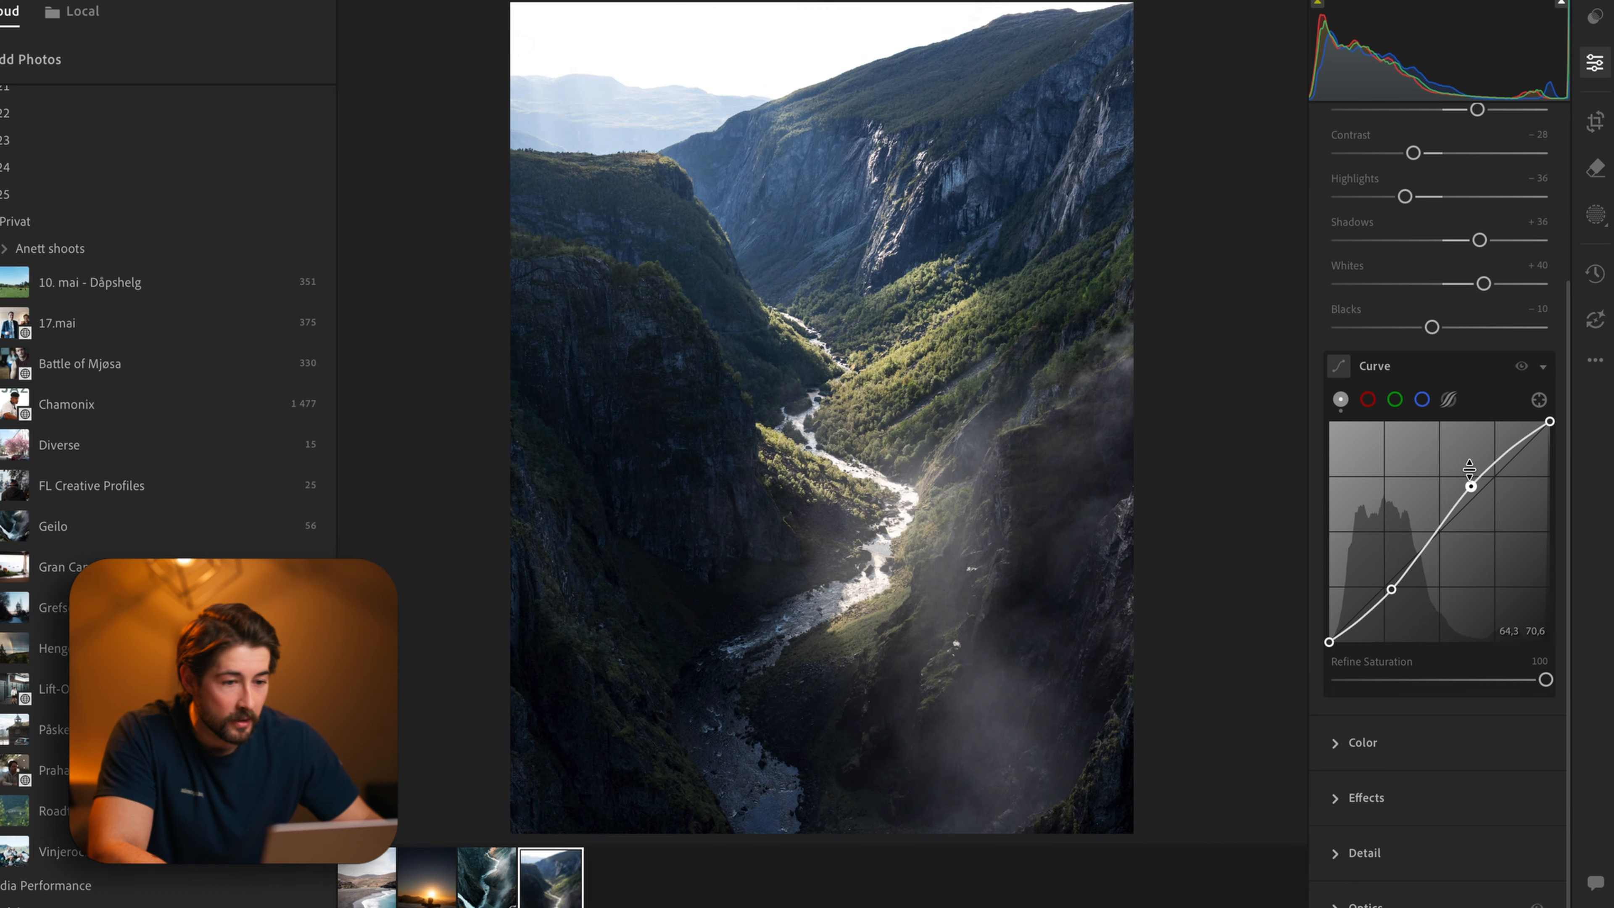
key("backslash")
key("backslash")
key("backslash")
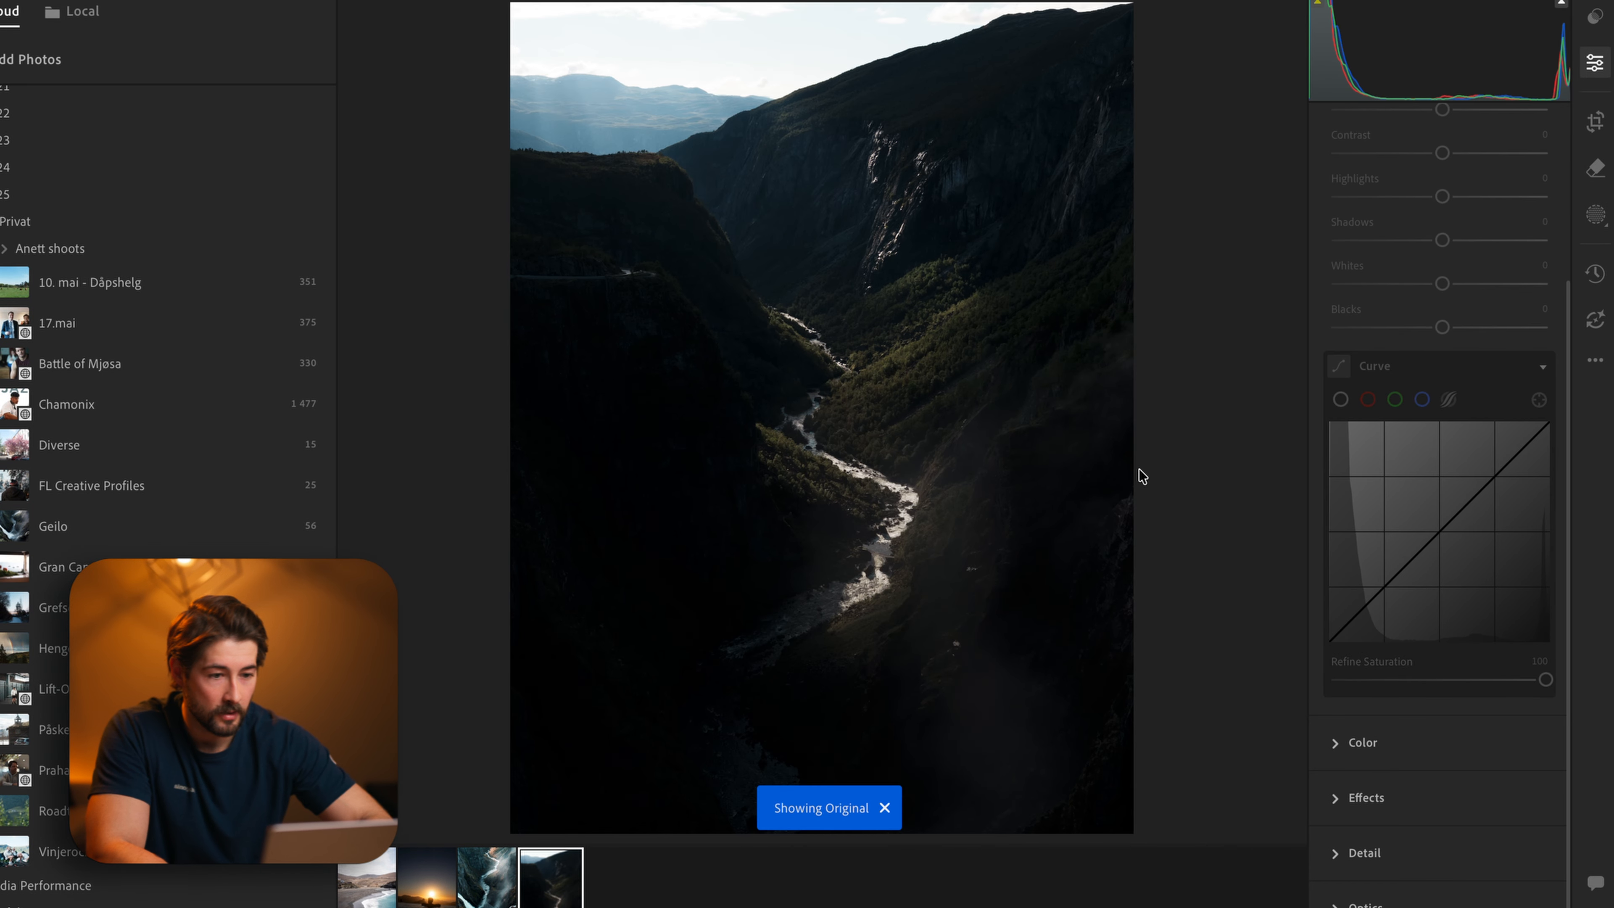
key("backslash")
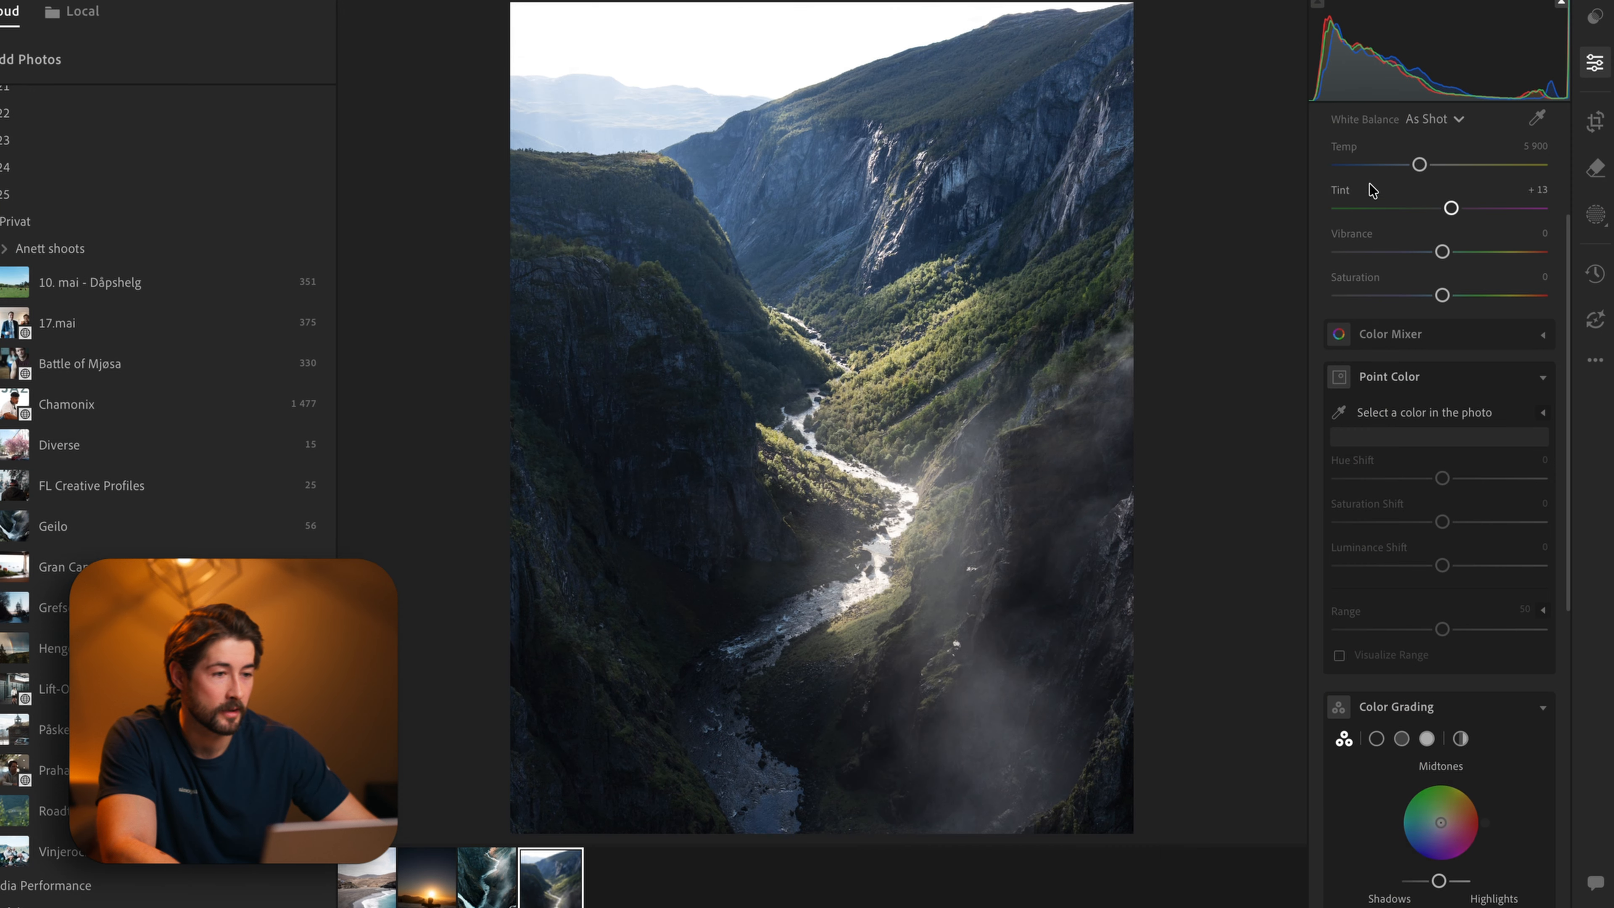
- Try shifting the Red Primary hue and saturation in Color Calibration, and reset both to 0
scroll(1389, 591, "down", 2)
scroll(1401, 575, "down", 8)
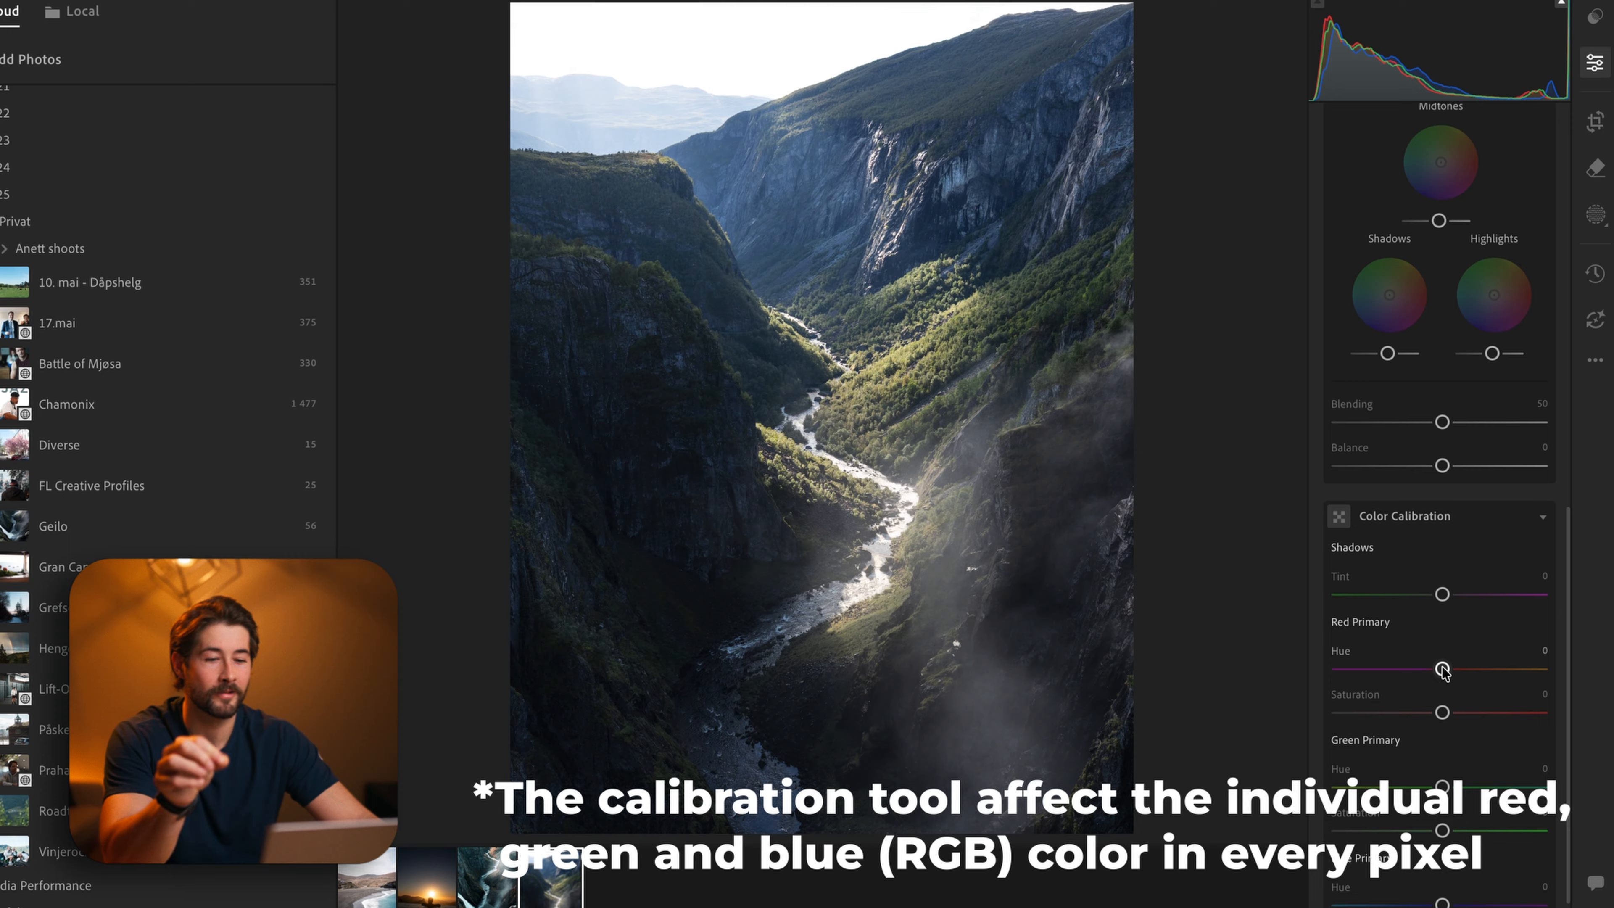
left_click_drag(1411, 668, 1515, 670)
double_click(1417, 669)
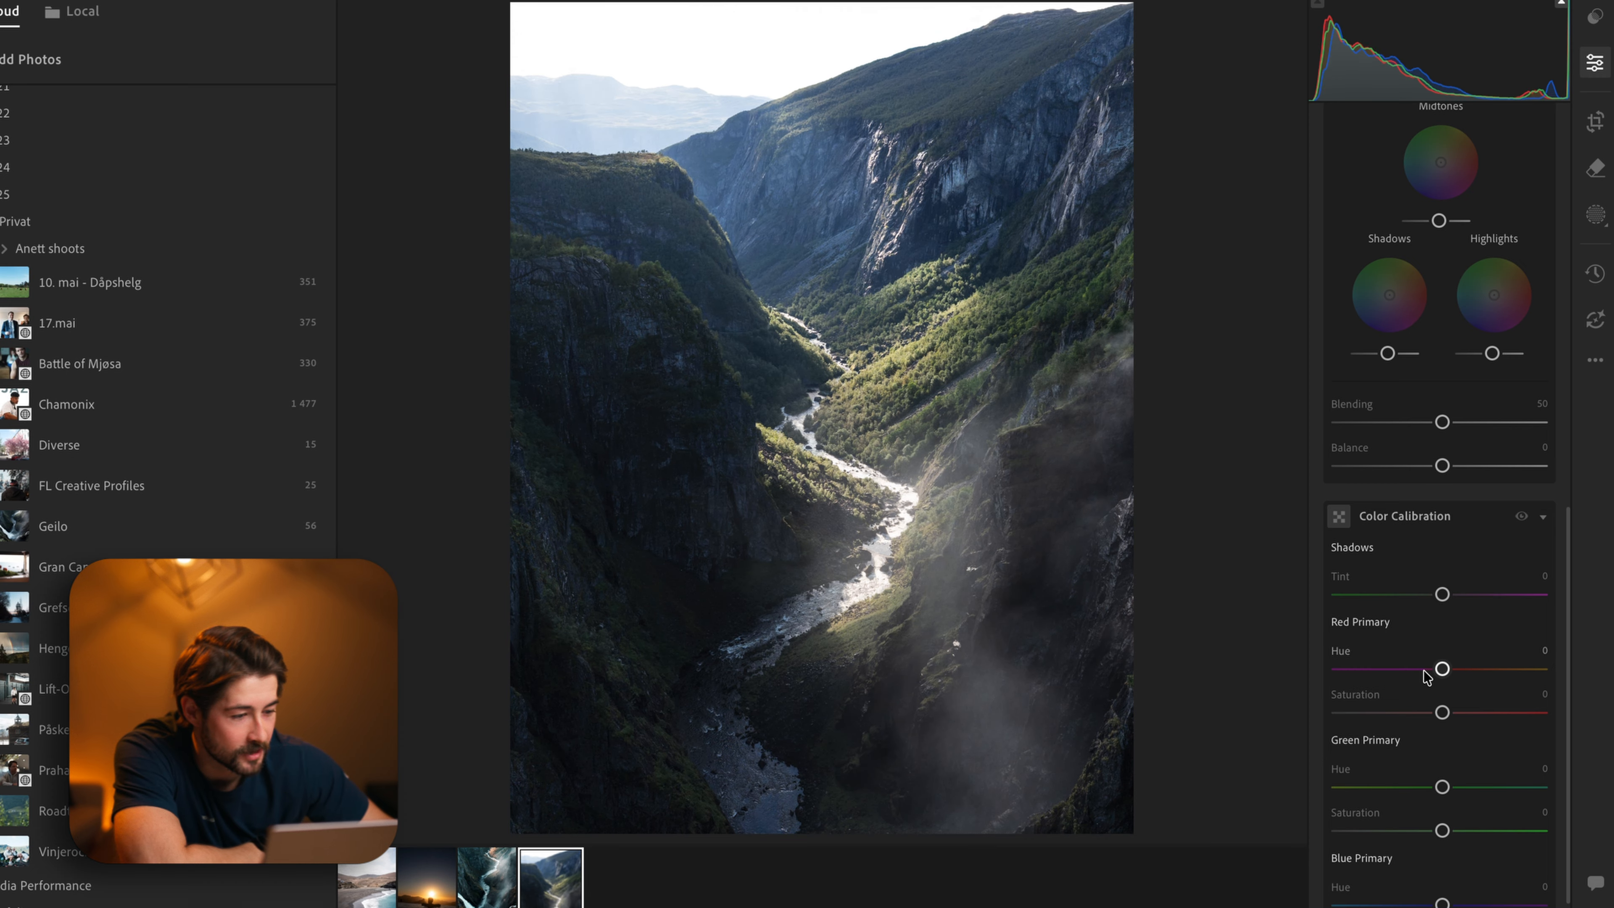
left_click_drag(1441, 712, 1539, 713)
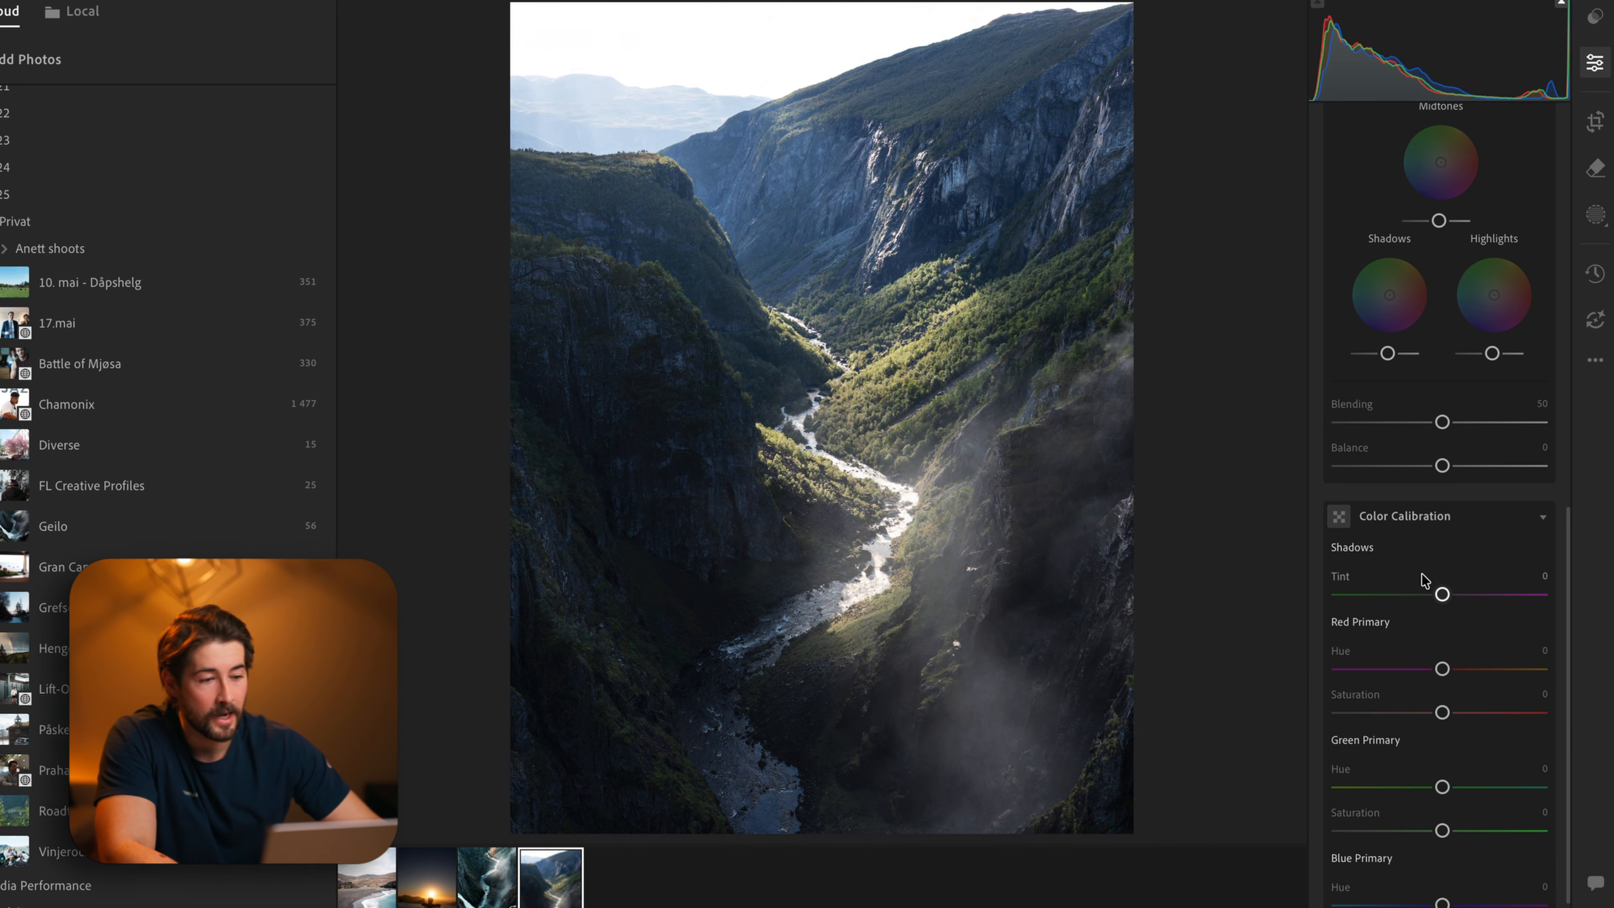
double_click(1501, 710)
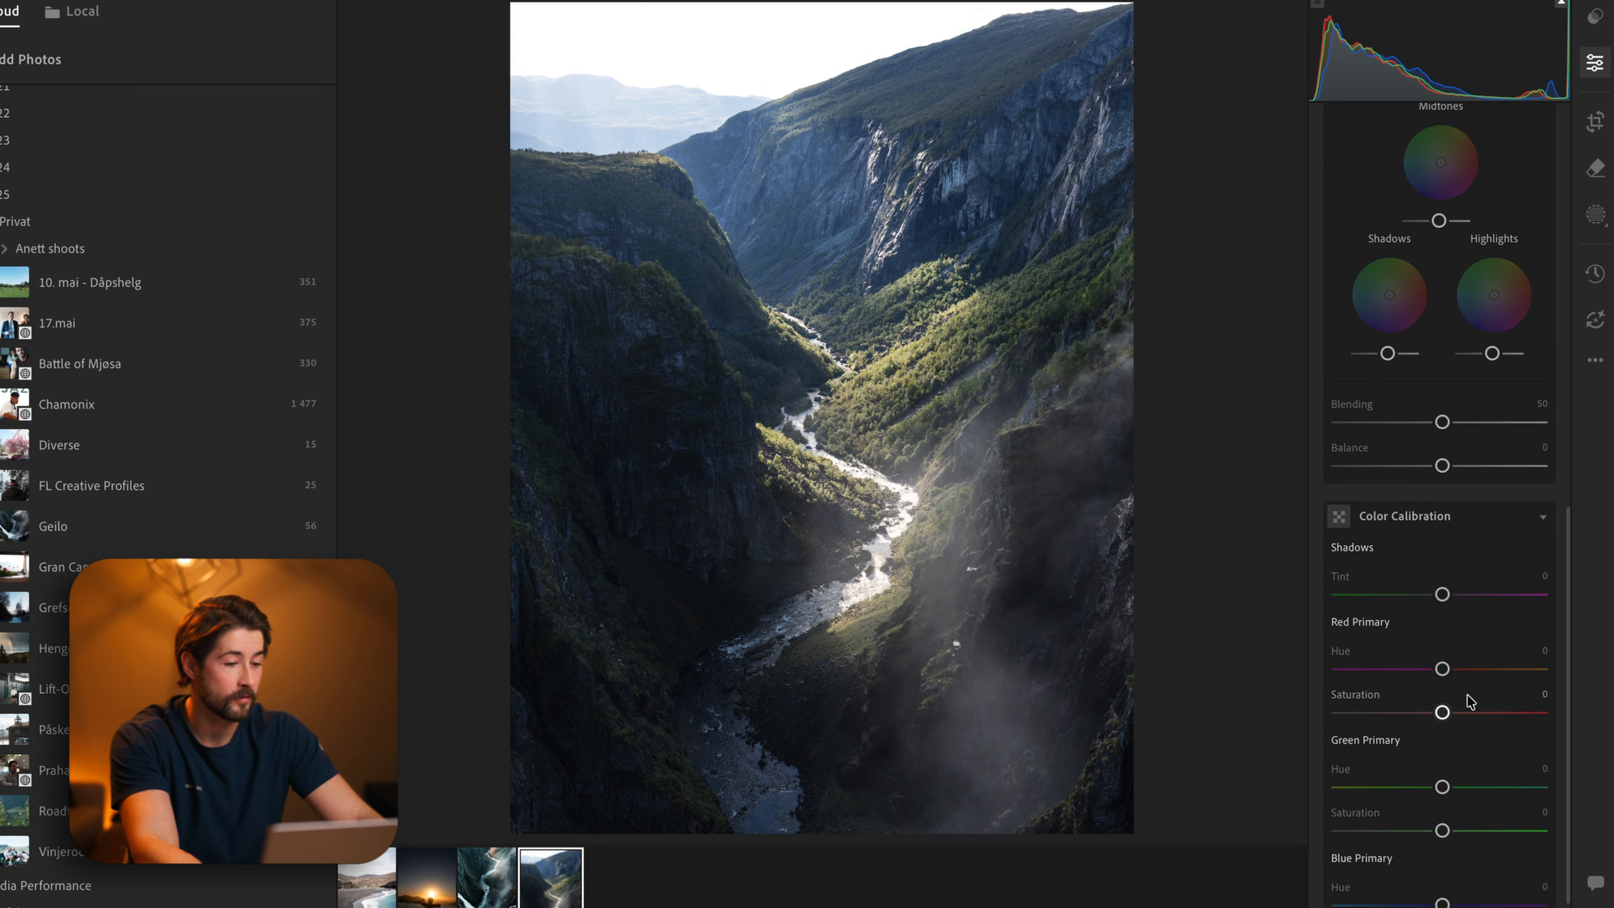
- Set the Blue Primary hue in Color Calibration to -92 for a teal-and-orange look
scroll(1438, 509, "down", 1)
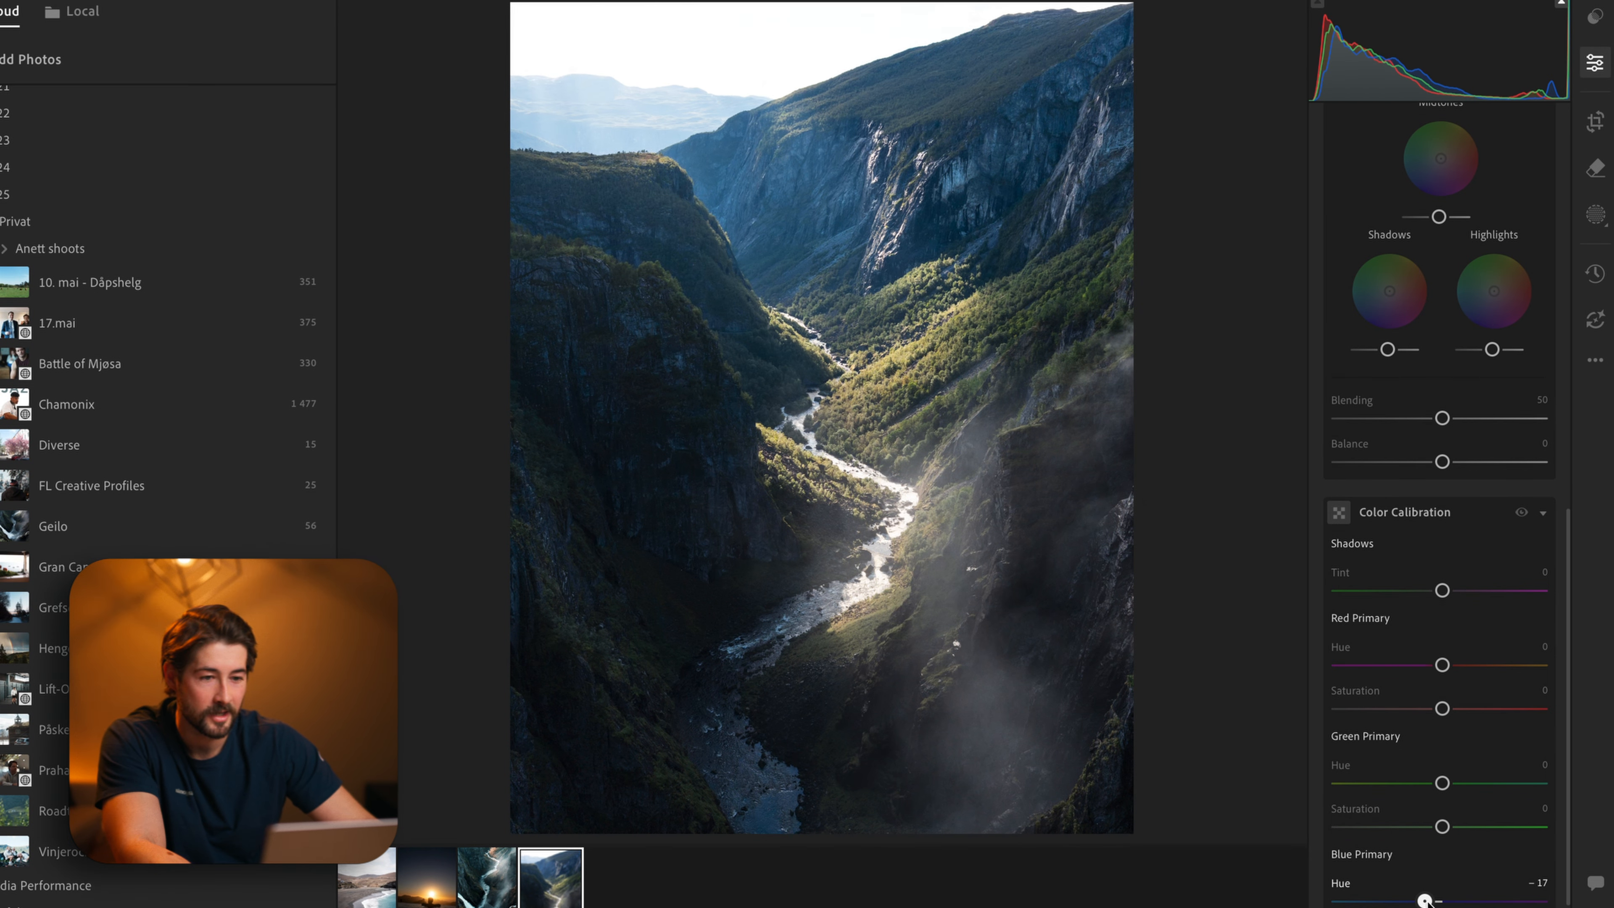
left_click_drag(1381, 903, 1267, 904)
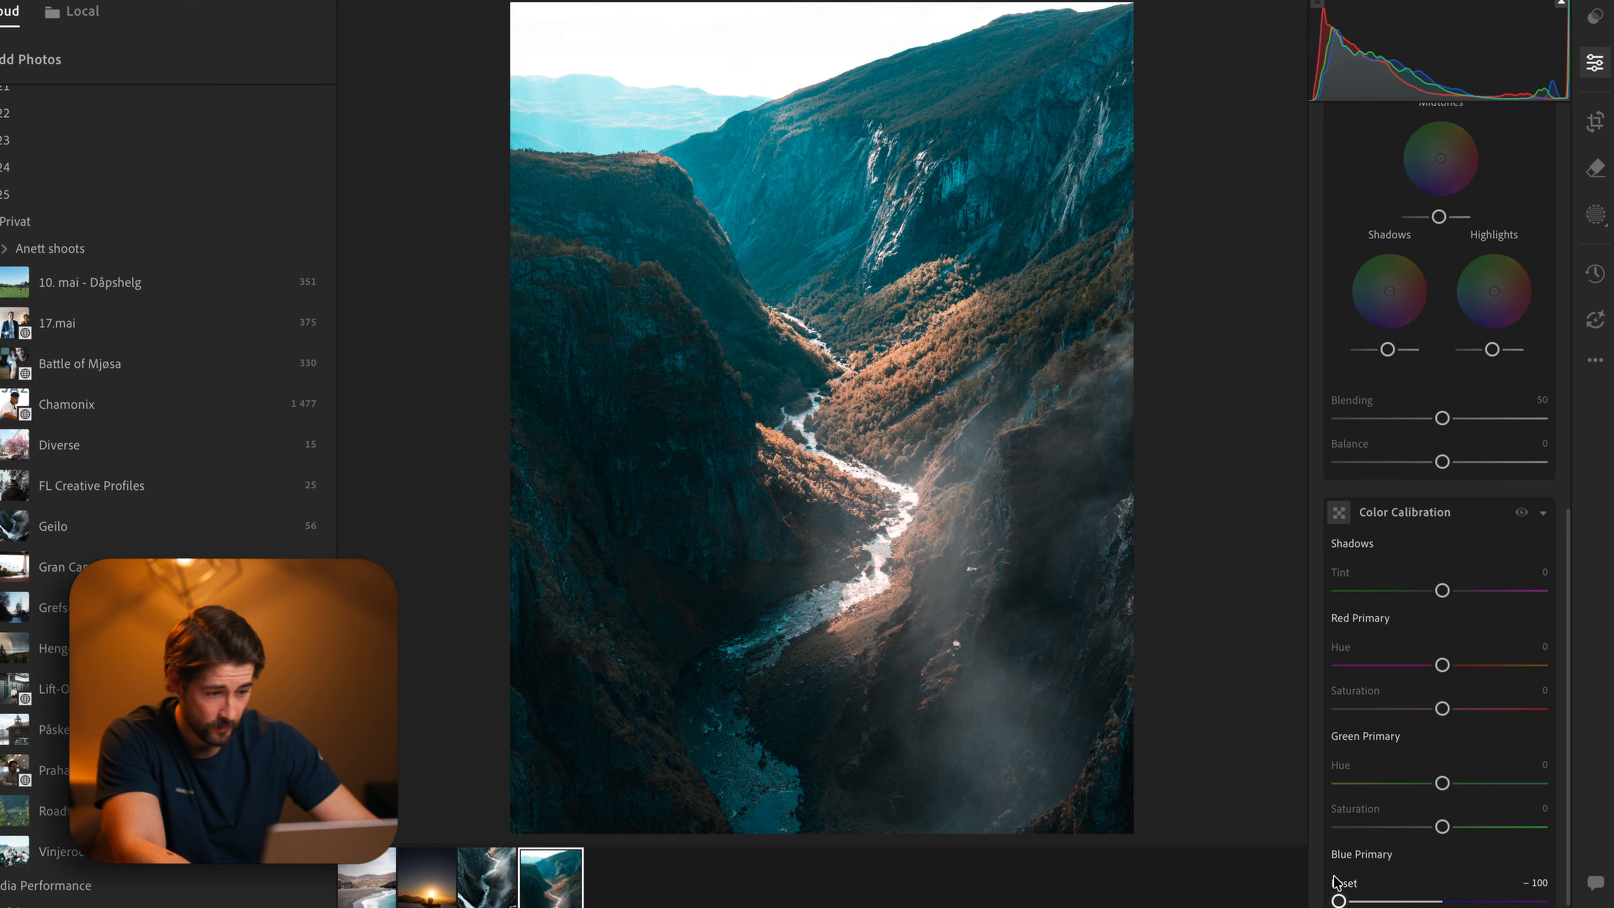
mouse_move(1338, 900)
left_mouse_down()
mouse_move(1415, 899)
mouse_move(1341, 900)
left_mouse_up()
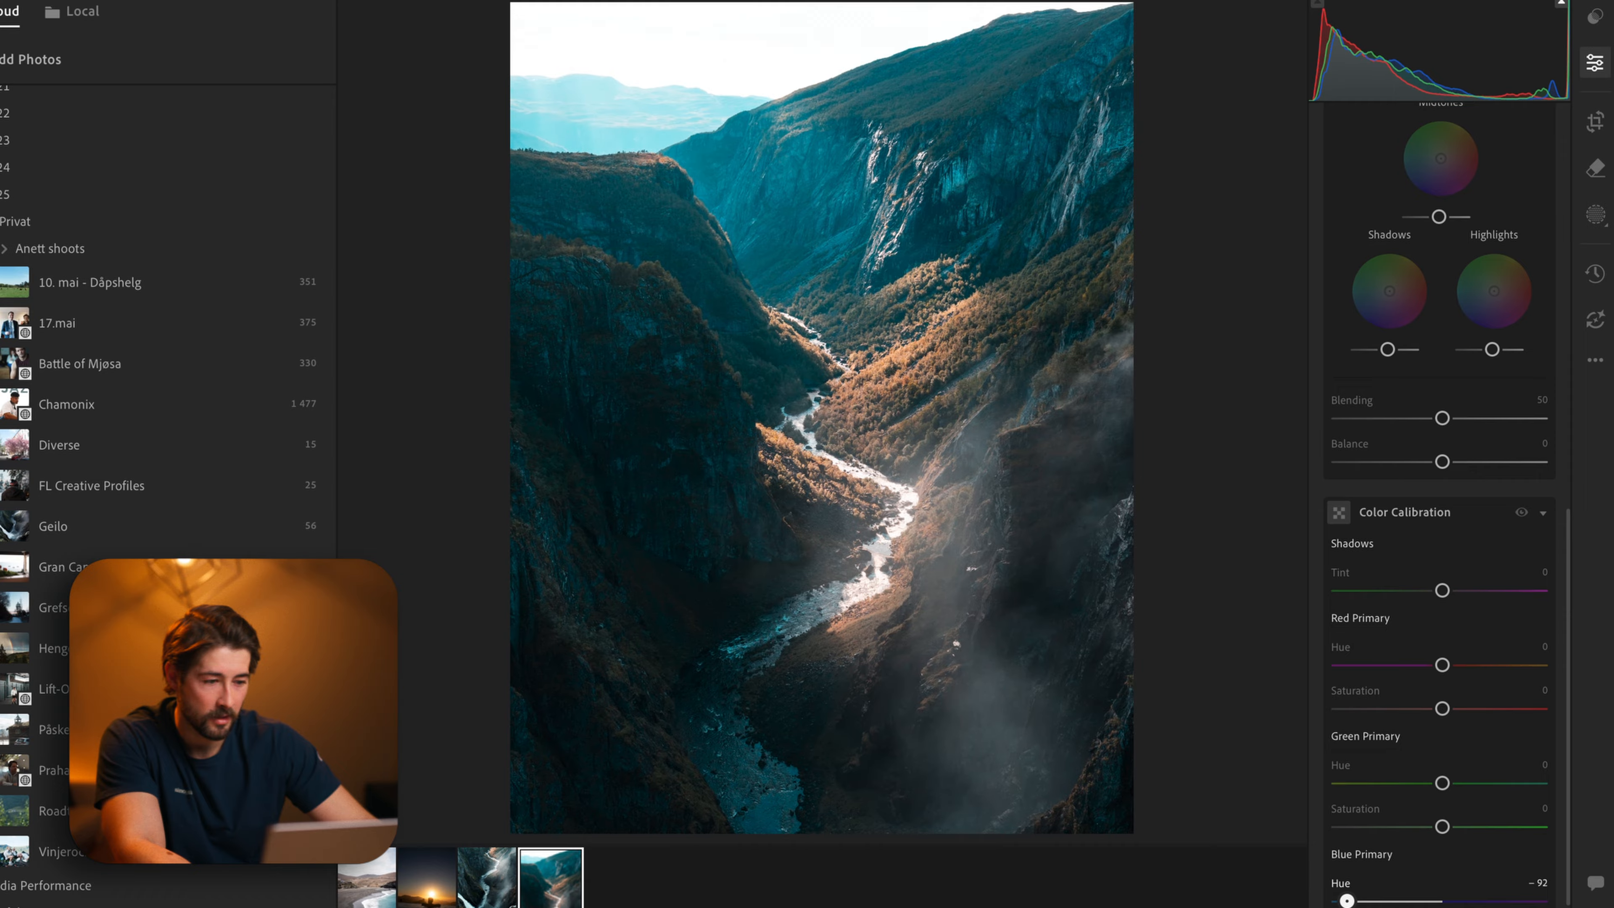